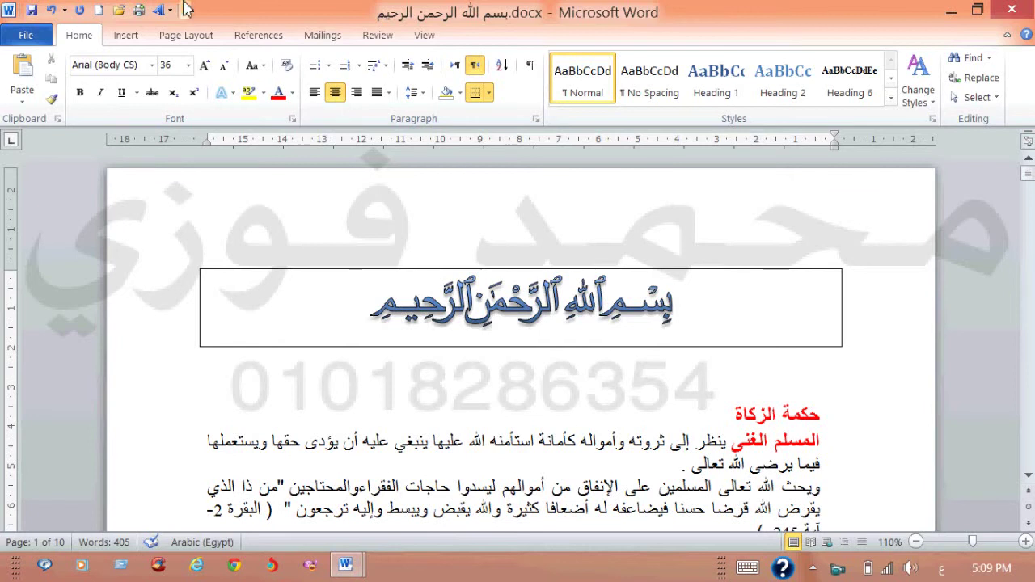
Collapse the ribbon and right-align the Basmala title text.
double_click(85, 41)
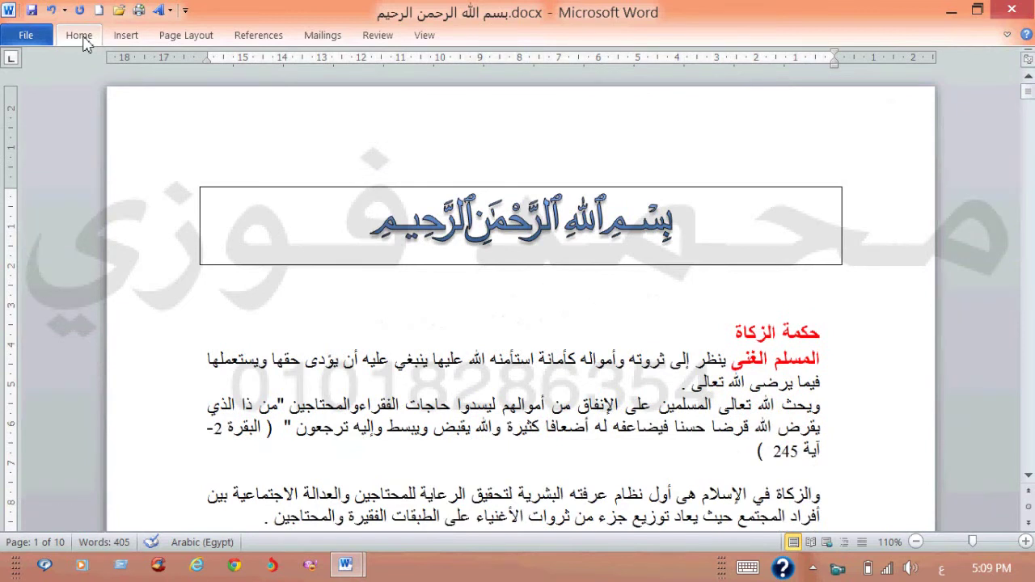
click(438, 220)
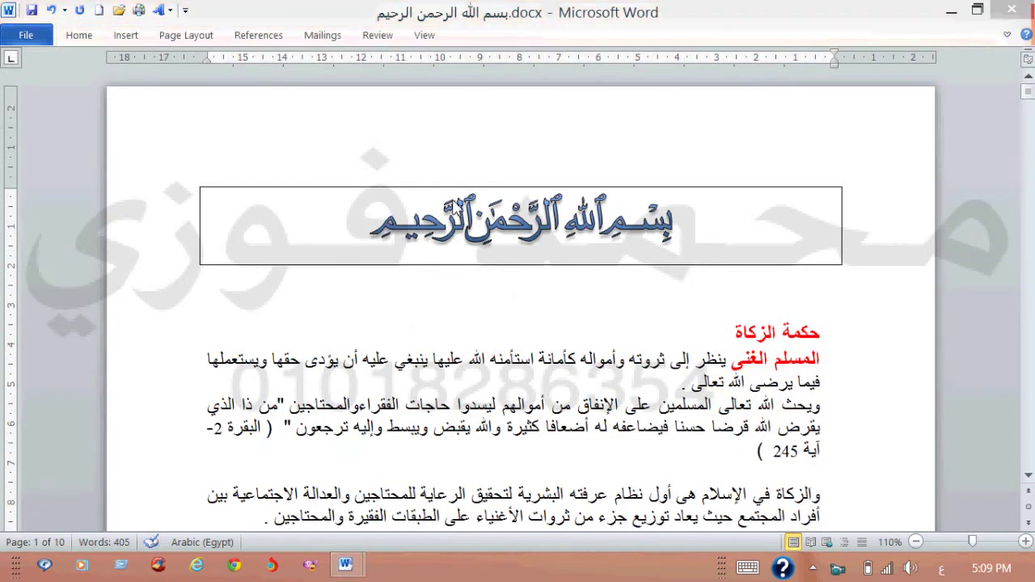
key(super+k)
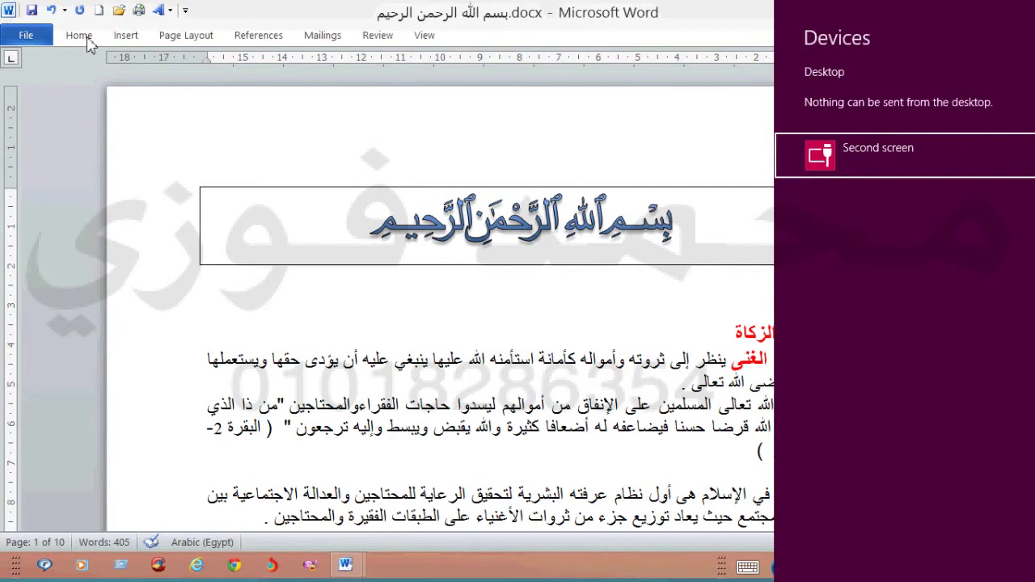
click(80, 36)
click(79, 36)
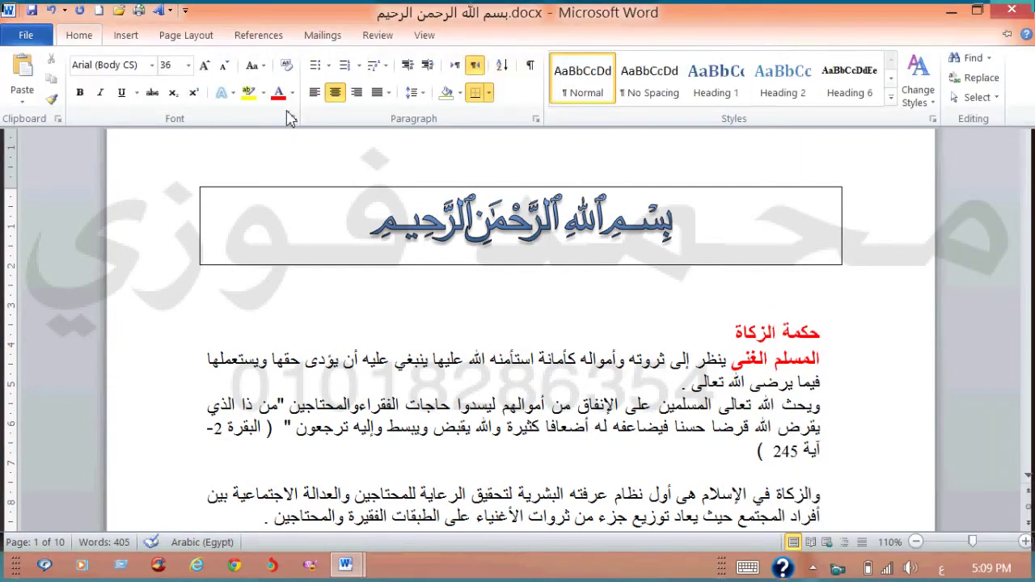
click(337, 97)
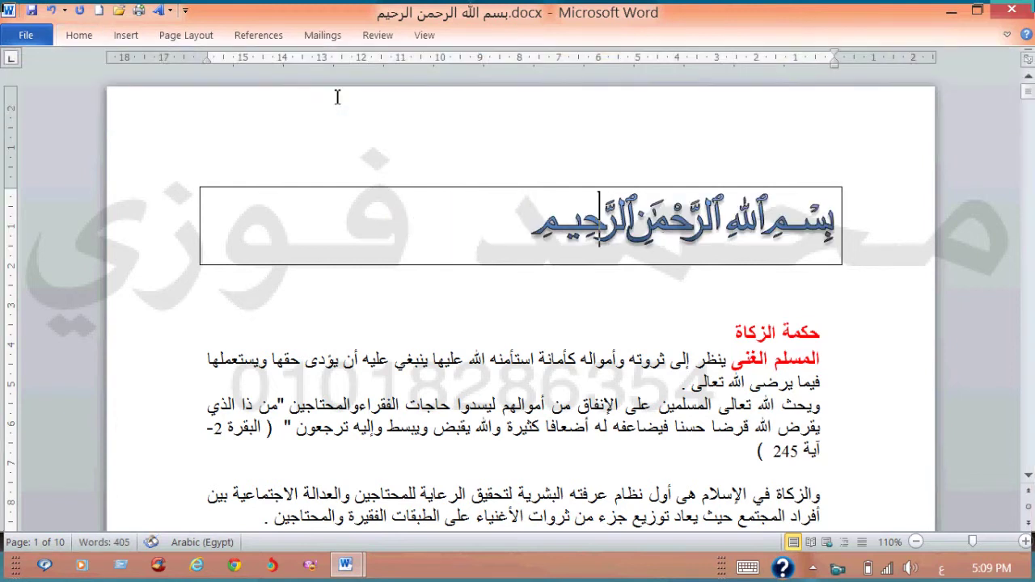
Return the cursor to the Basmala title and keep the ribbon permanently expanded.
click(391, 289)
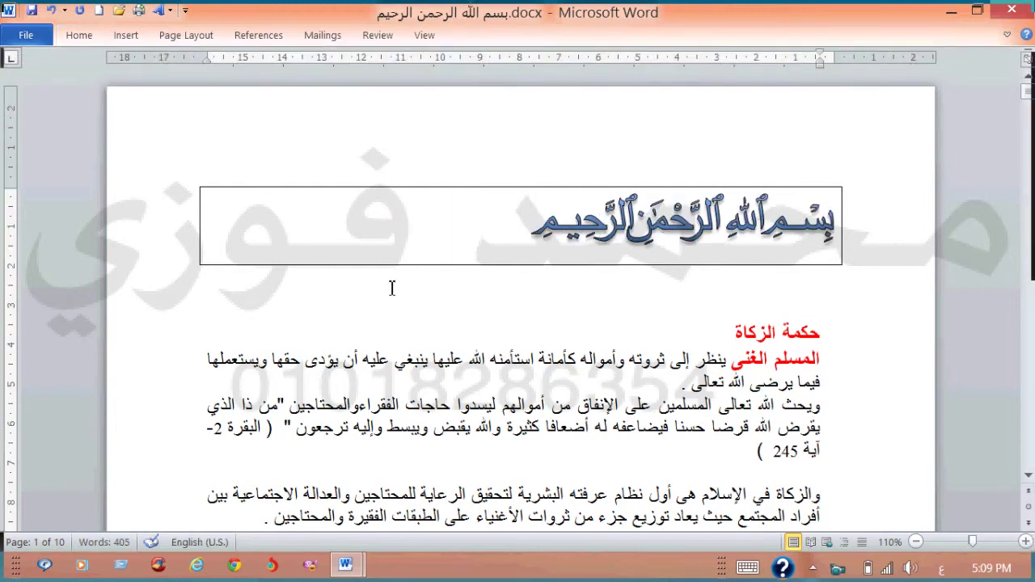
click(428, 210)
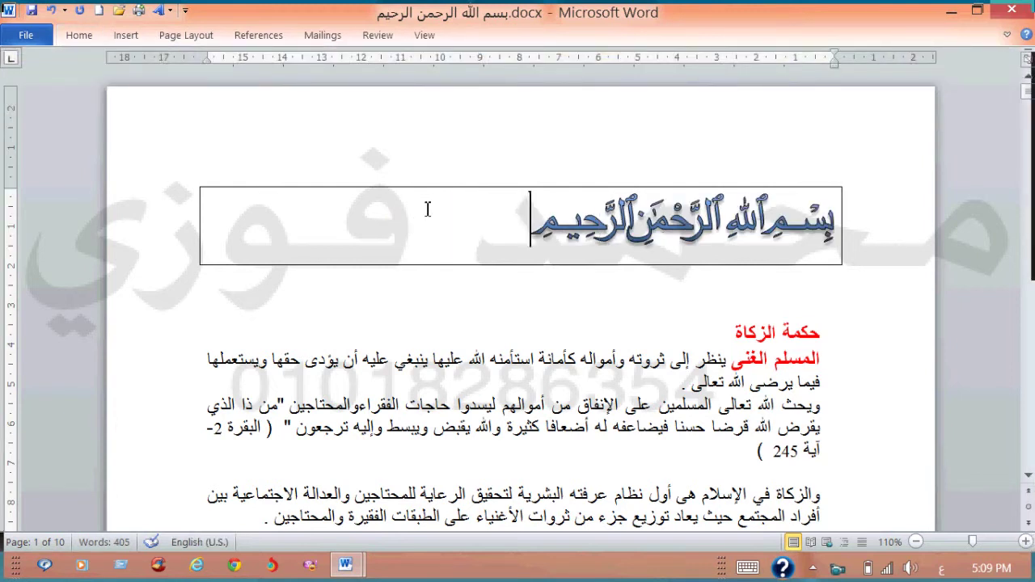
key(super+c)
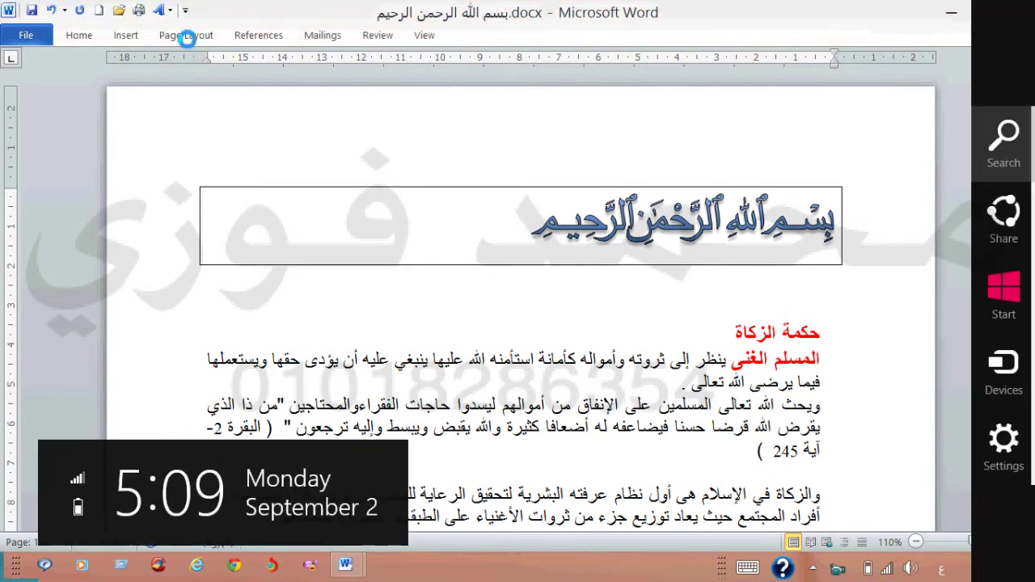
key(Escape)
double_click(186, 36)
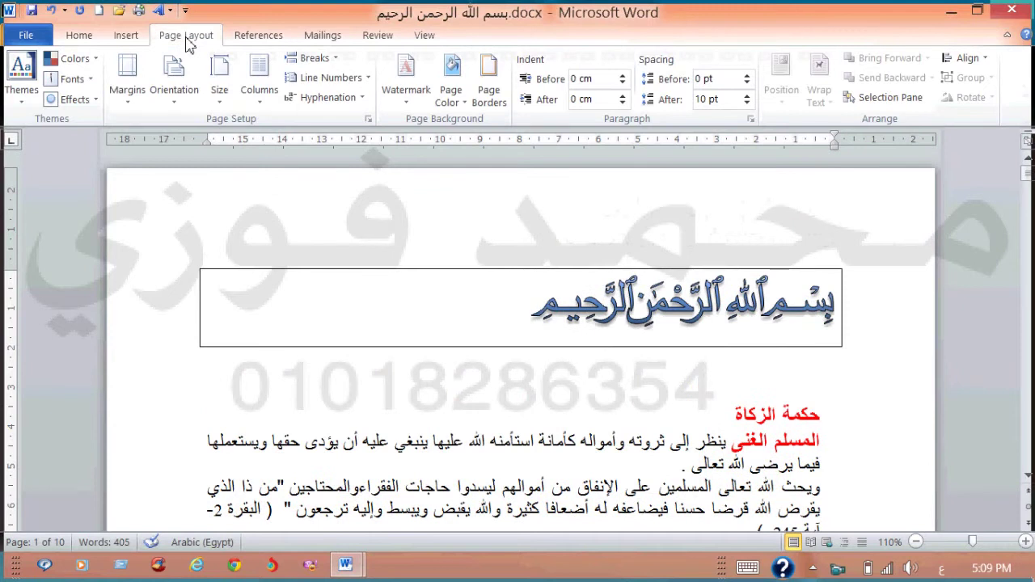
double_click(186, 36)
double_click(186, 36)
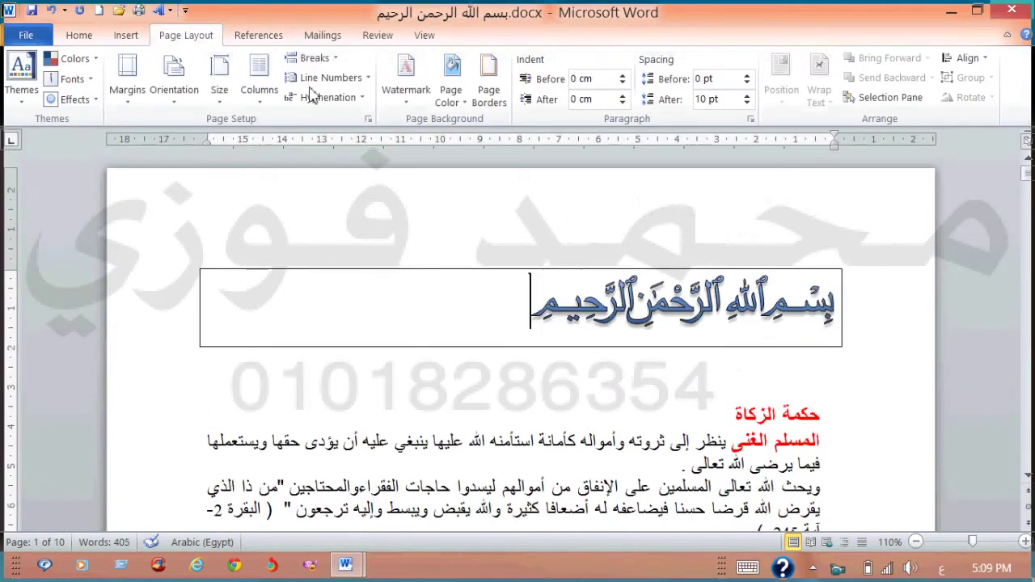
Centre the Basmala title in its box and bring up the Insert commands.
click(78, 34)
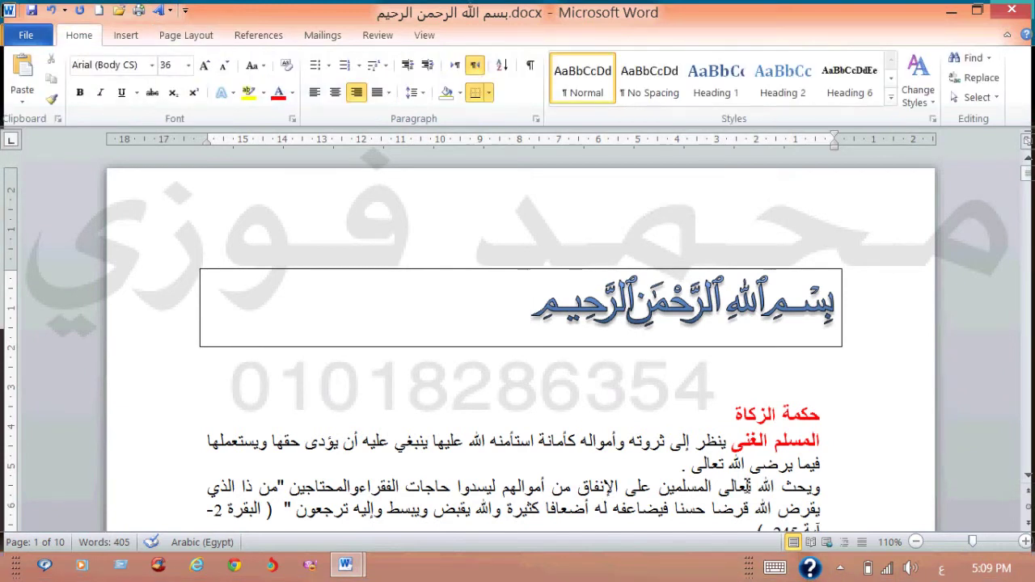
click(335, 93)
click(133, 38)
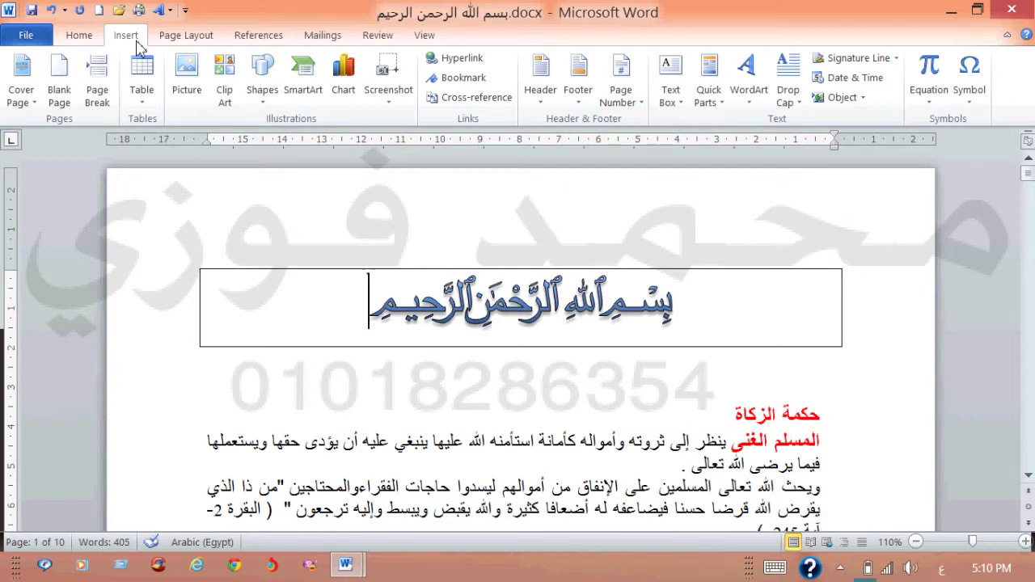
Insert the picture '20121031_170356 - Copy.jpg' from the photos folder on drive C.
click(190, 66)
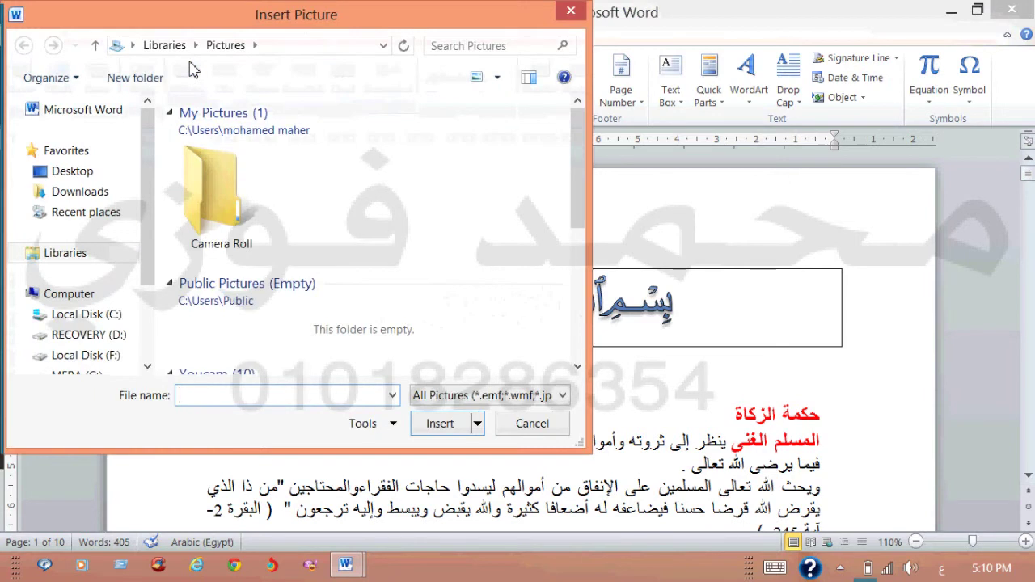
click(111, 315)
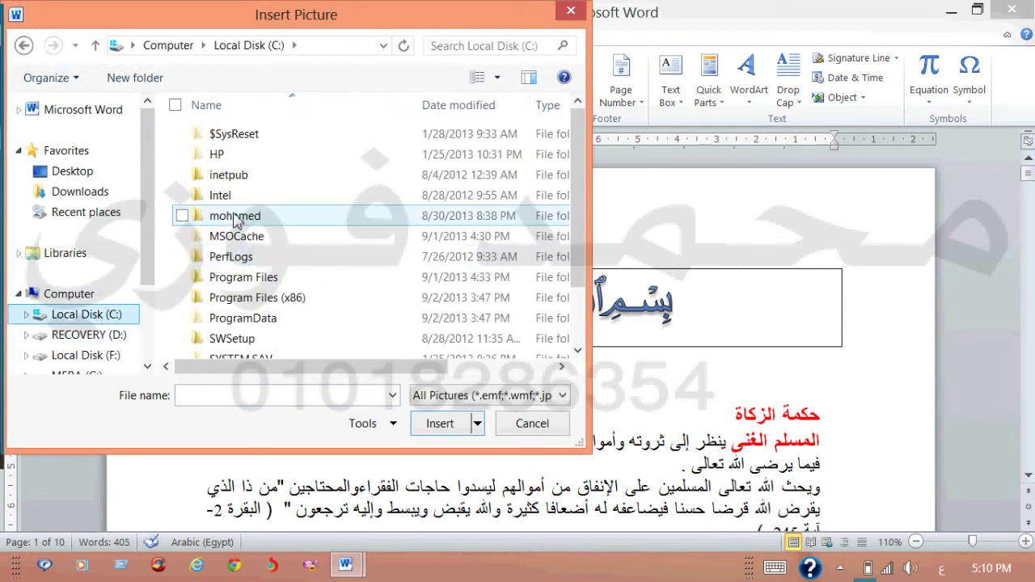
double_click(234, 216)
double_click(229, 179)
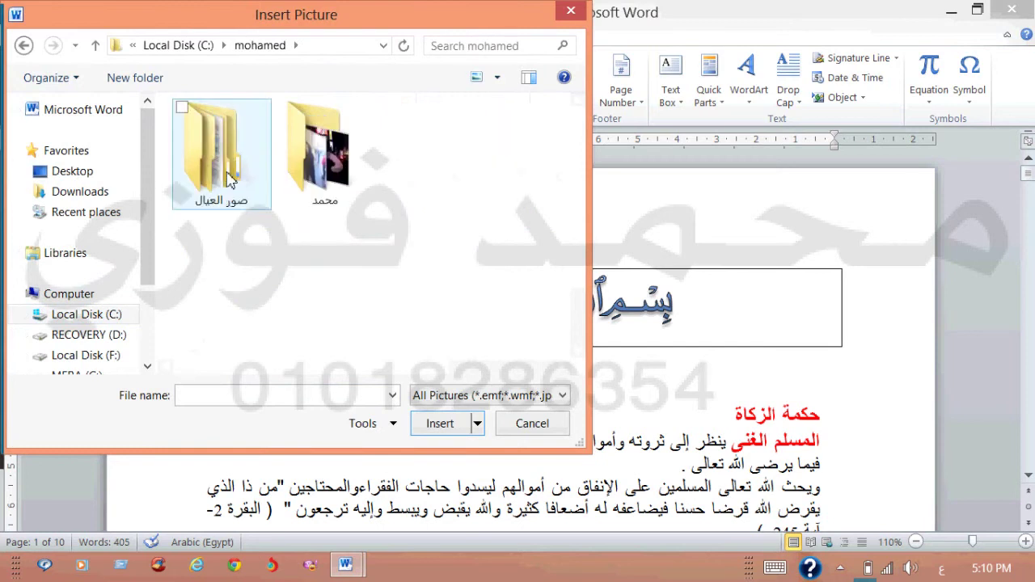
double_click(330, 160)
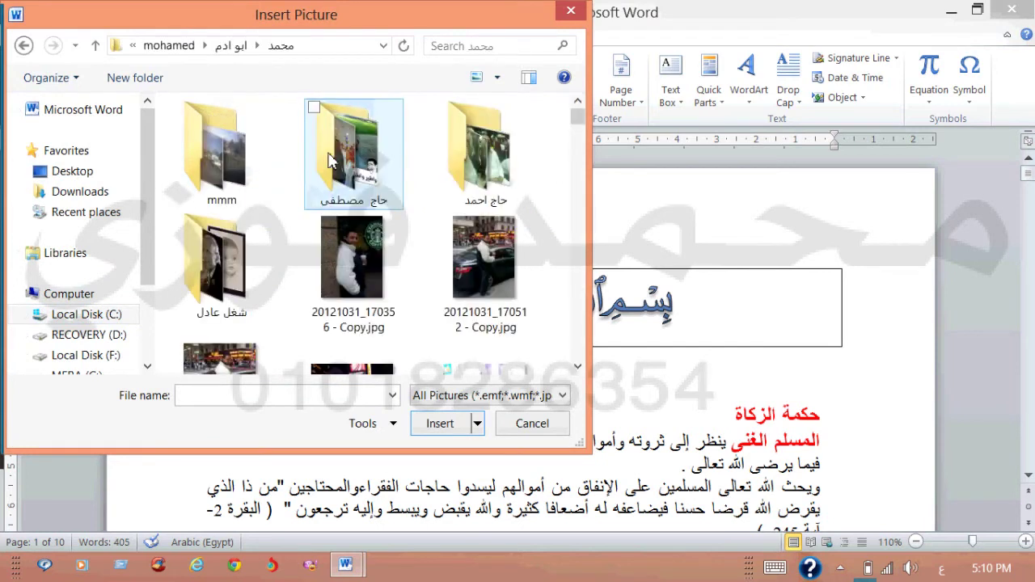
click(349, 275)
double_click(349, 275)
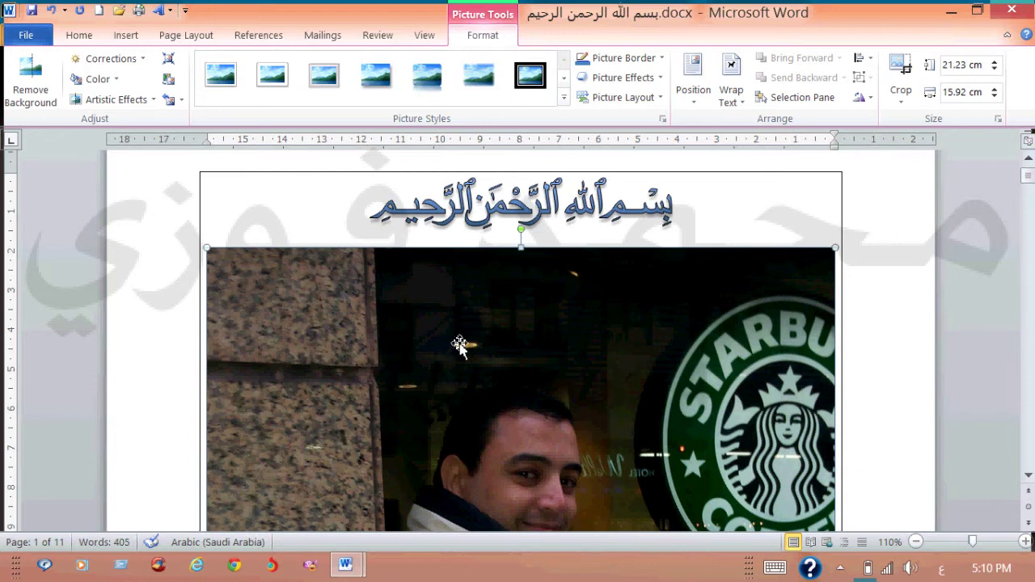
Delete the photo and reinsert it on the empty line above the حكمة الزكاة heading.
key(Delete)
drag(460, 345, 664, 289)
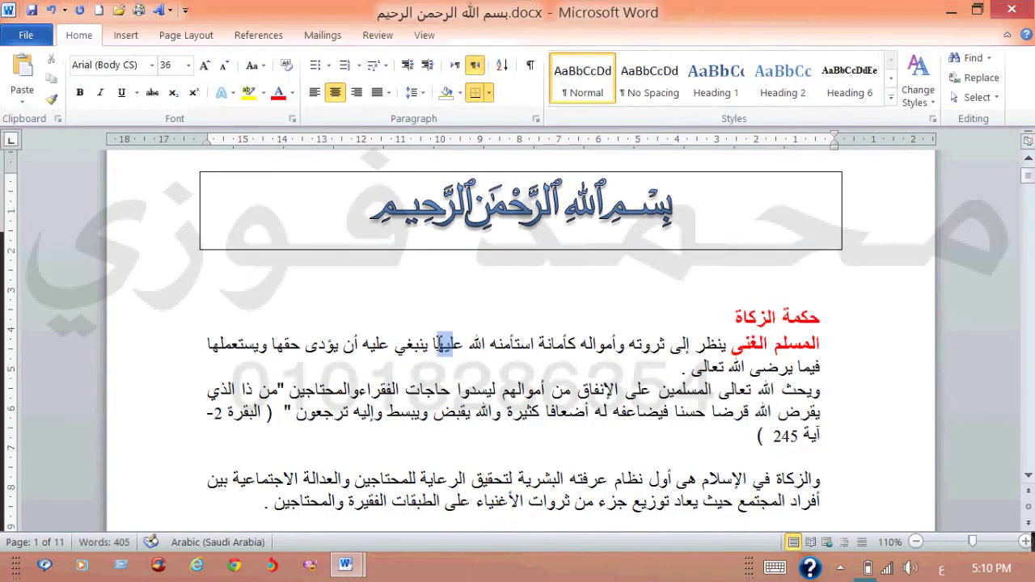
click(663, 289)
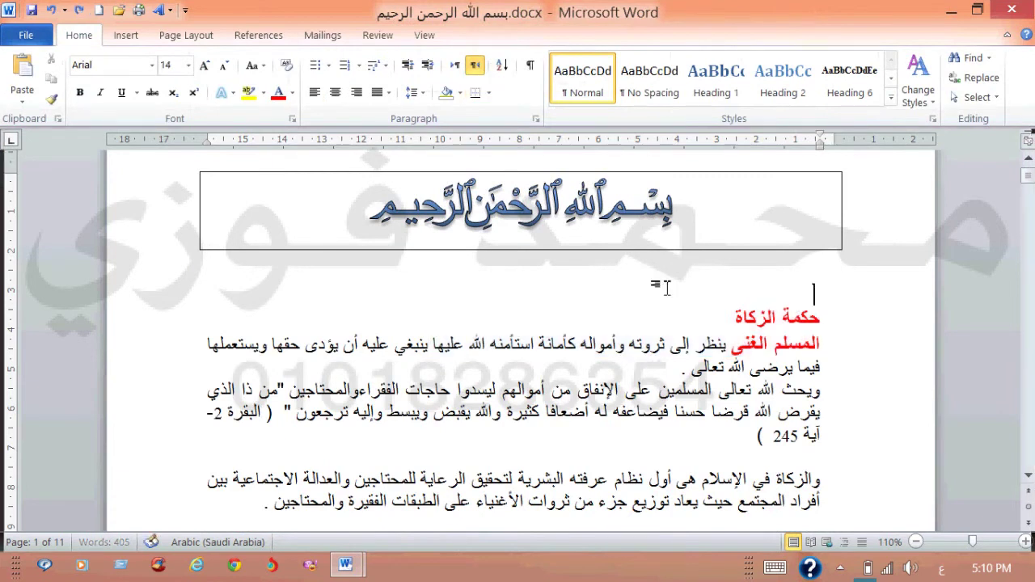
key(super+c)
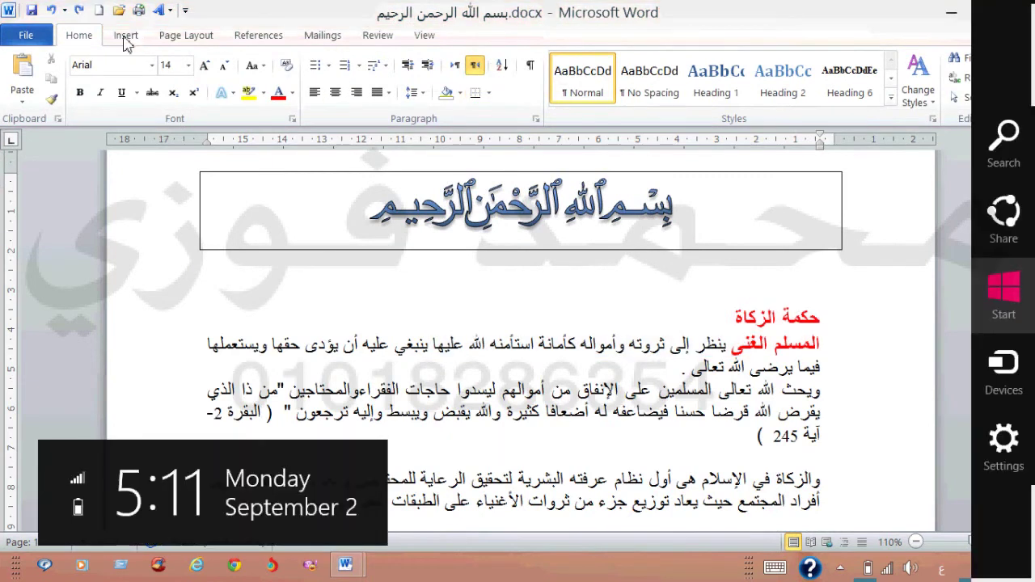
click(127, 35)
click(185, 81)
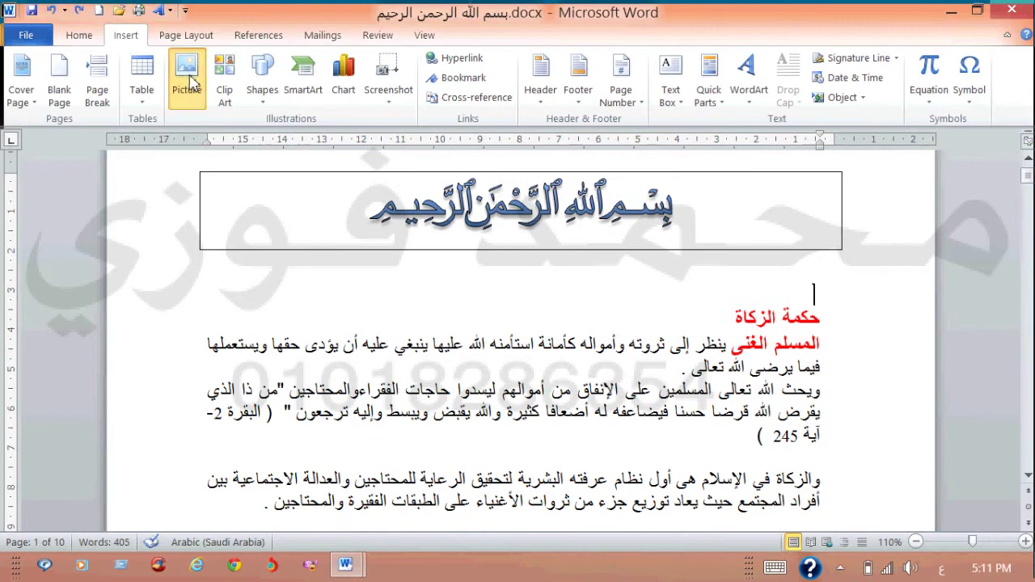
click(354, 234)
double_click(354, 235)
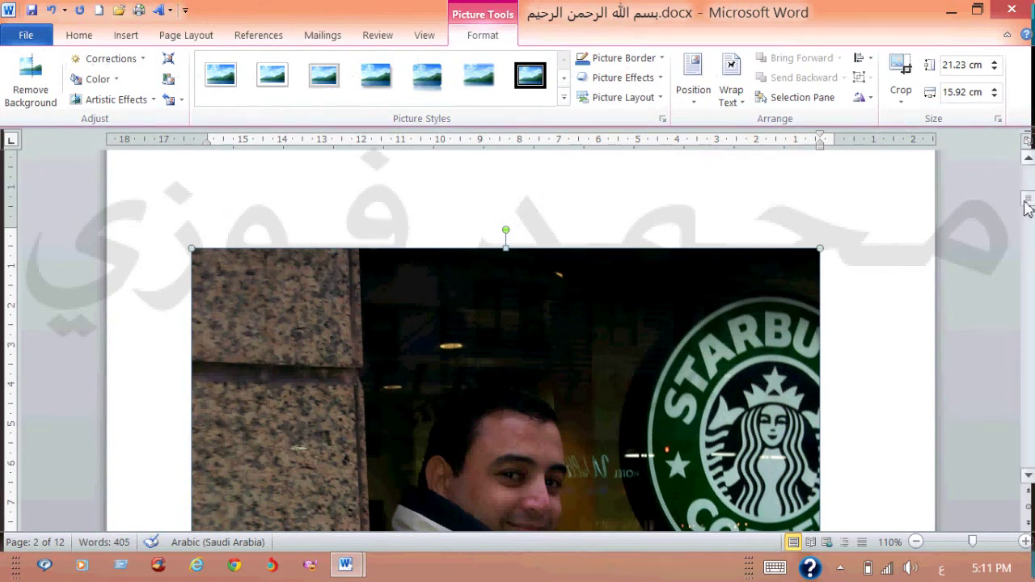
Scroll back up the document toward the reinserted photo and Basmala box.
drag(1027, 204, 1028, 215)
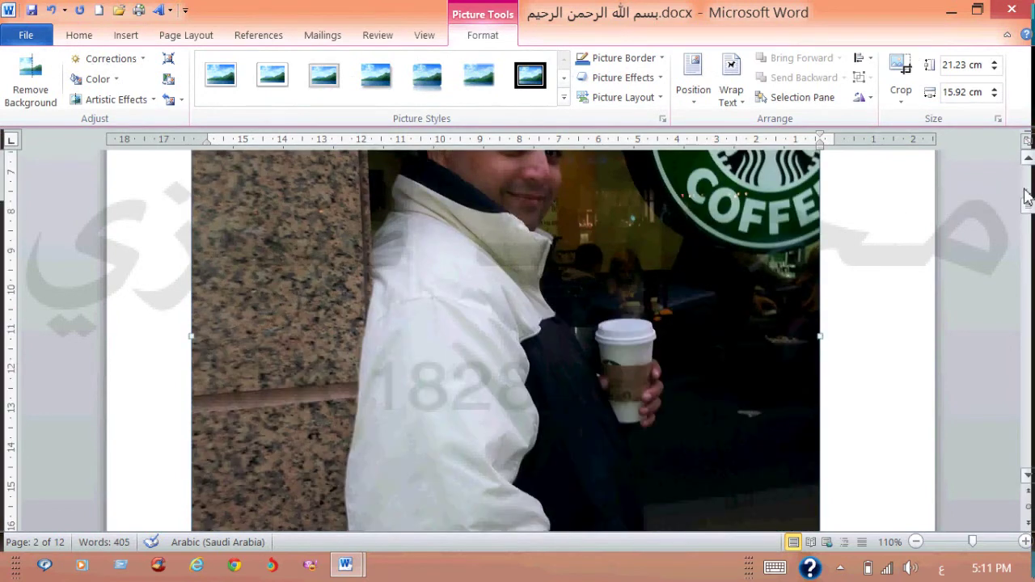
scroll(1029, 162, up, 5)
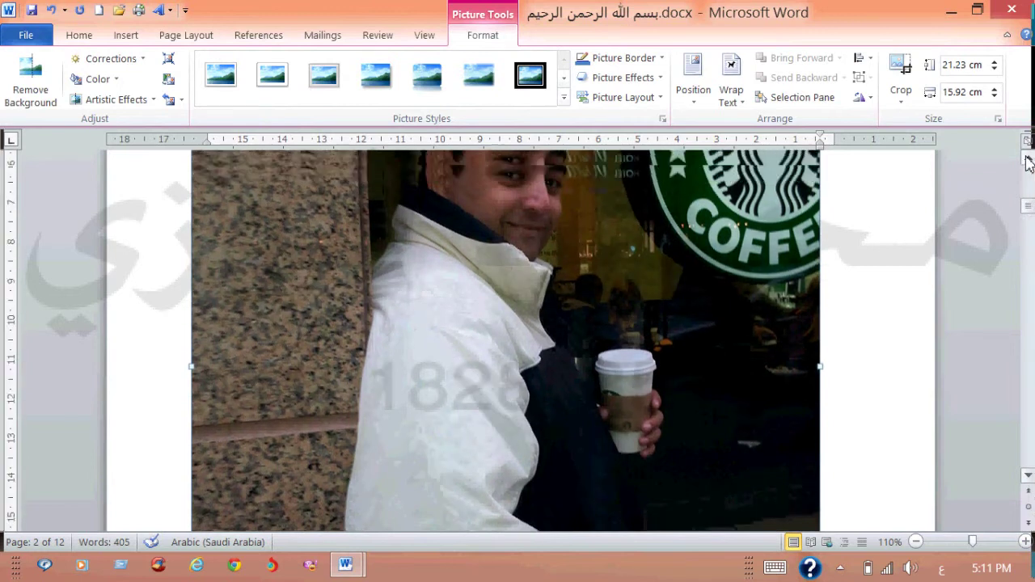
scroll(1027, 162, up, 5)
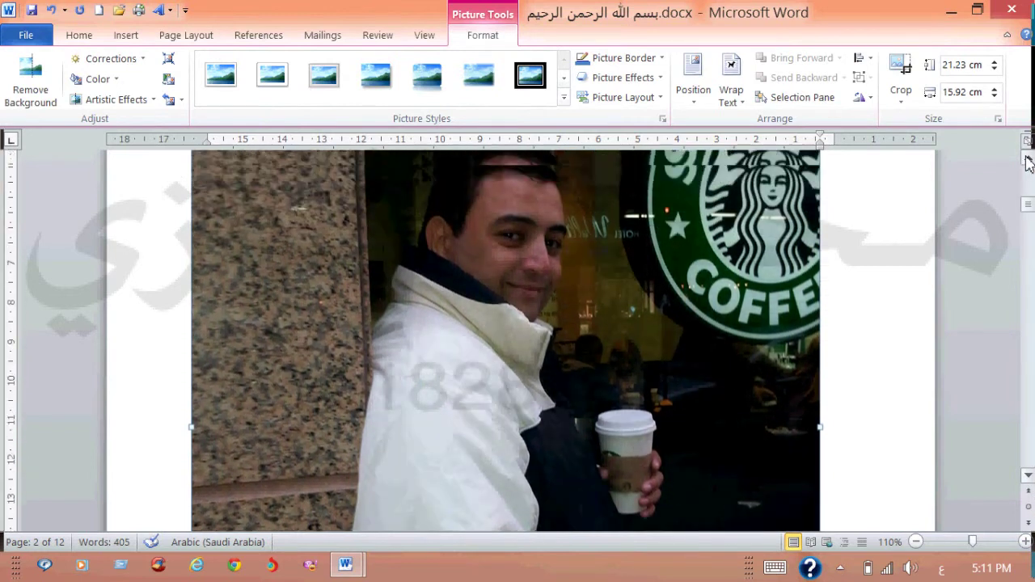
scroll(1028, 162, up, 3)
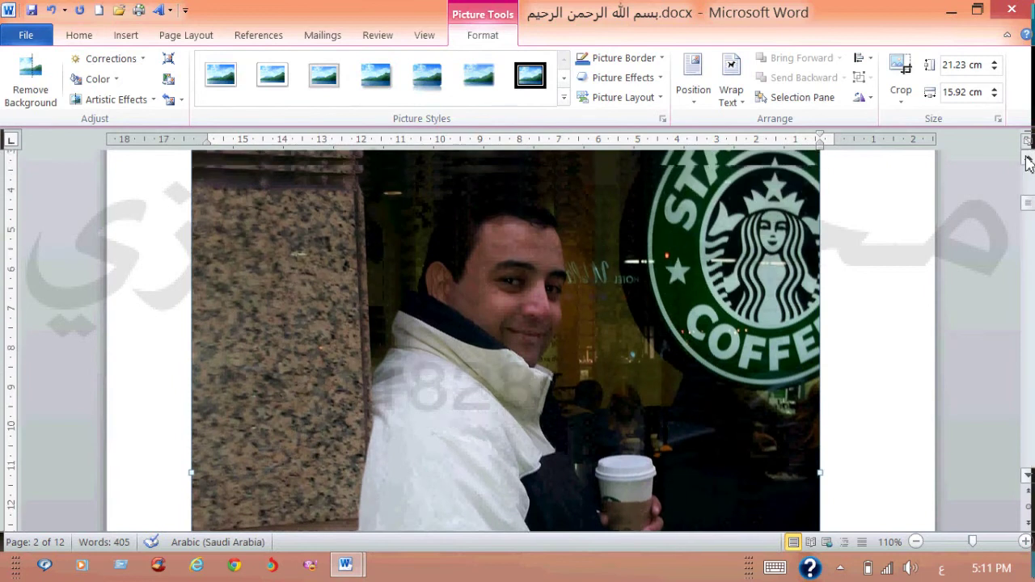
scroll(1029, 162, up, 2)
scroll(1028, 162, up, 2)
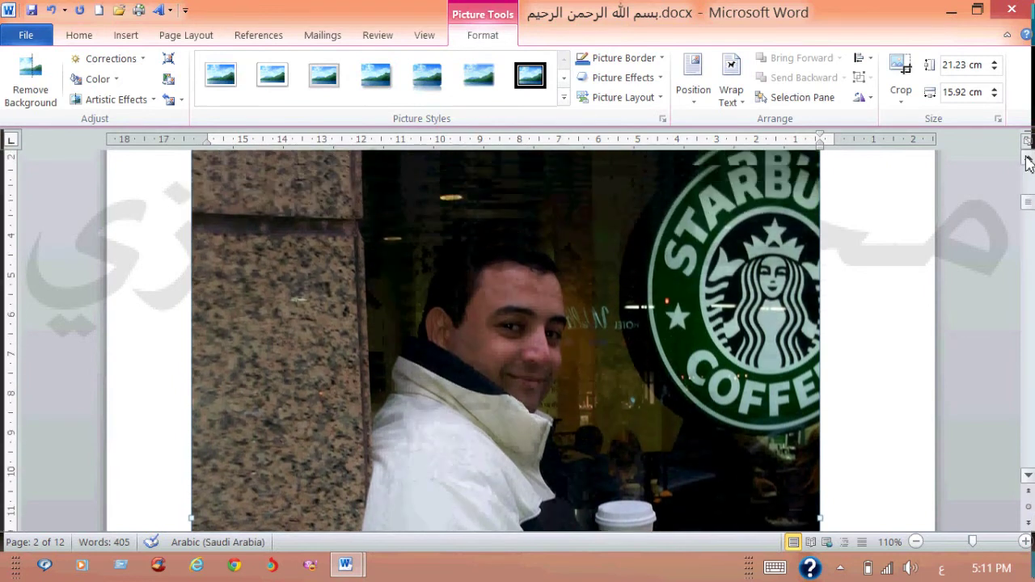
scroll(1029, 161, up, 2)
scroll(1029, 161, up, 2)
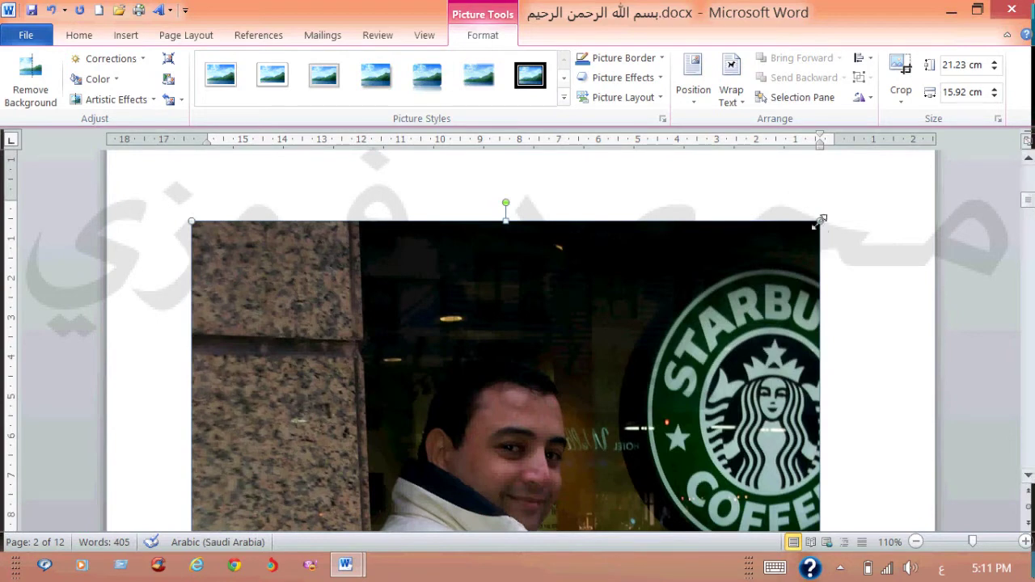
Shrink the Starbucks photo from its corner handles to a narrow size below the Basmala box.
drag(818, 223, 391, 521)
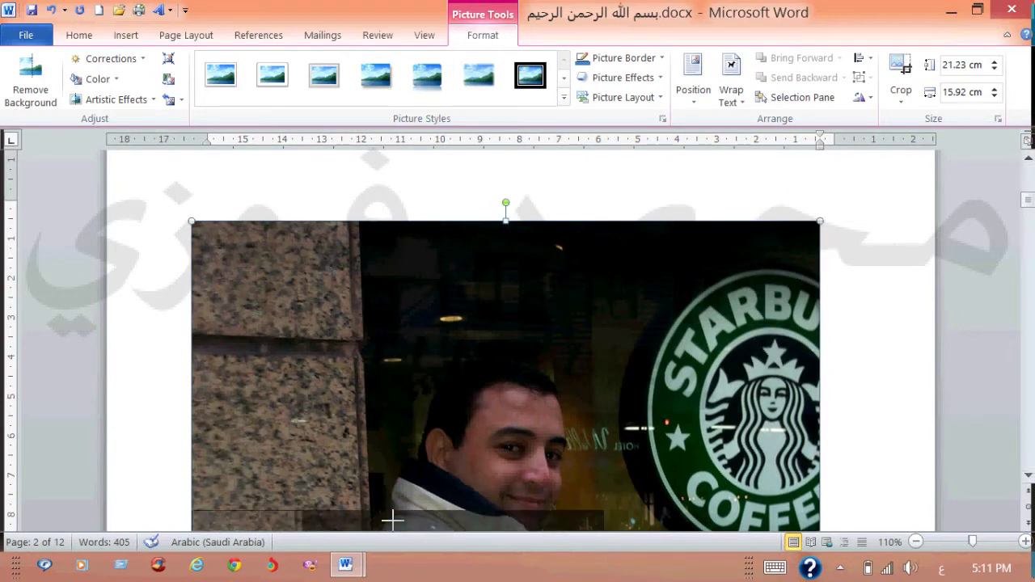
drag(391, 522, 390, 521)
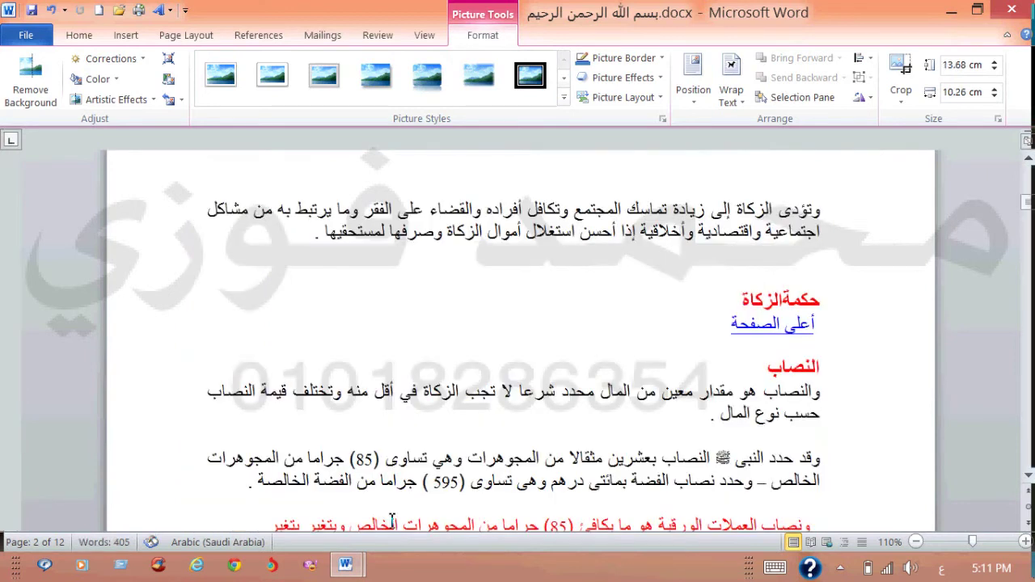
mouse_move(1028, 199)
mouse_down()
mouse_move(1029, 229)
mouse_move(1027, 170)
mouse_up()
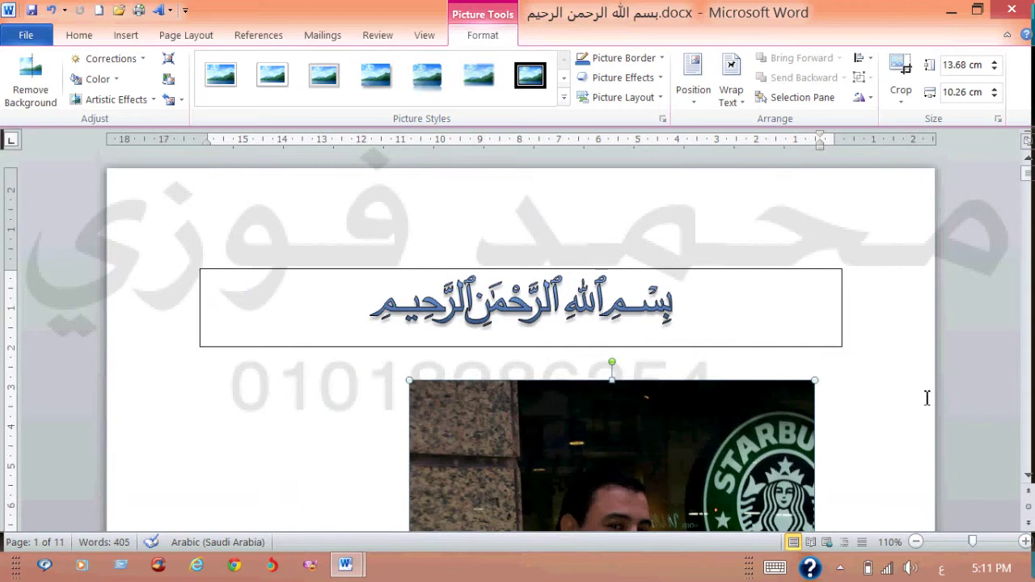
drag(1028, 478, 1029, 479)
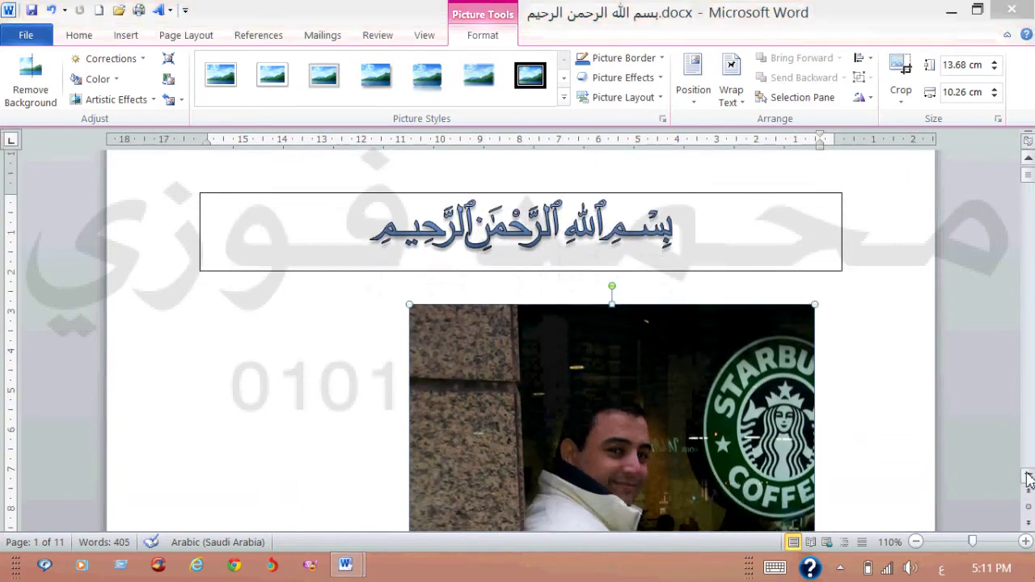
click(884, 504)
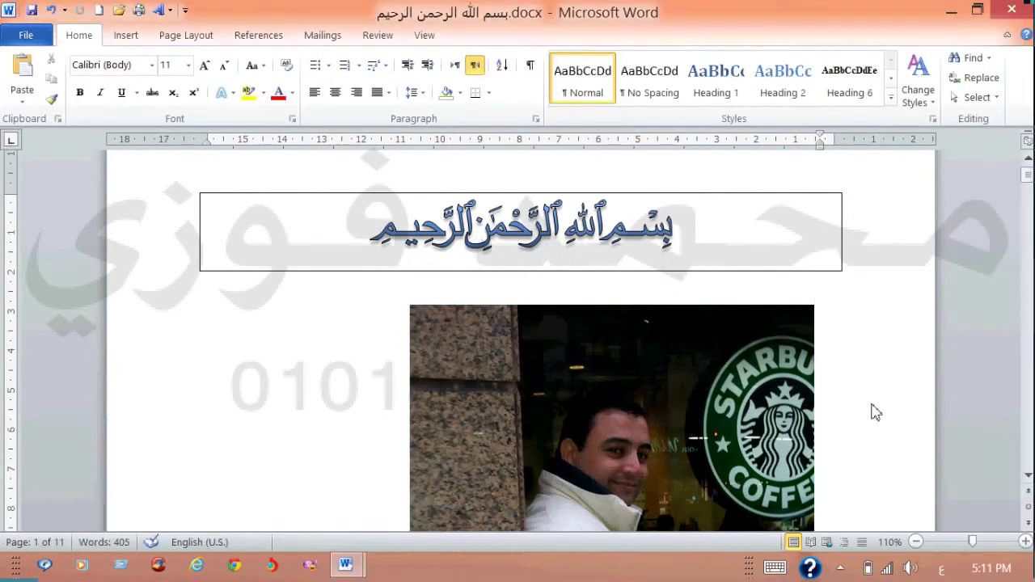
click(576, 473)
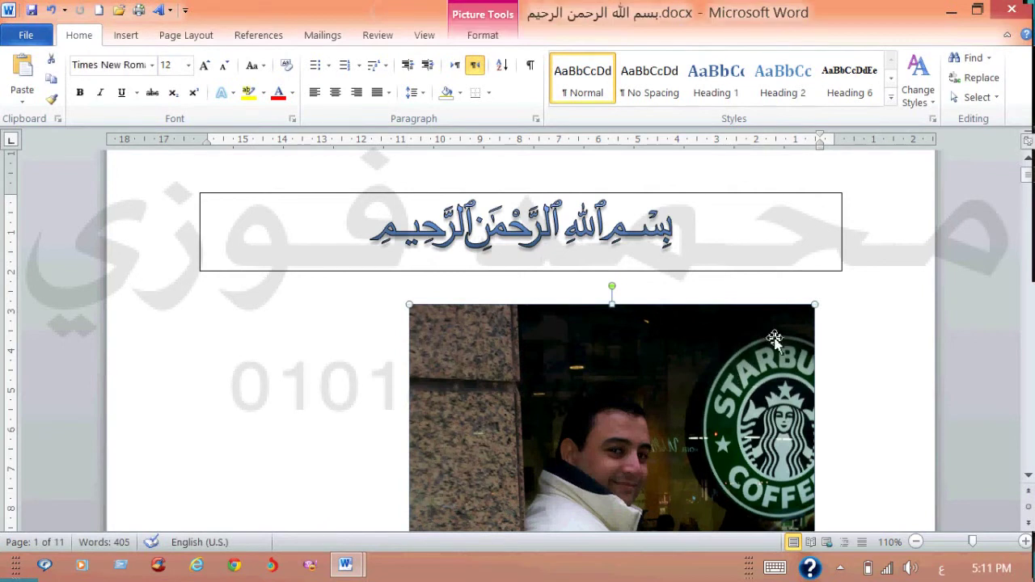
drag(815, 307, 531, 503)
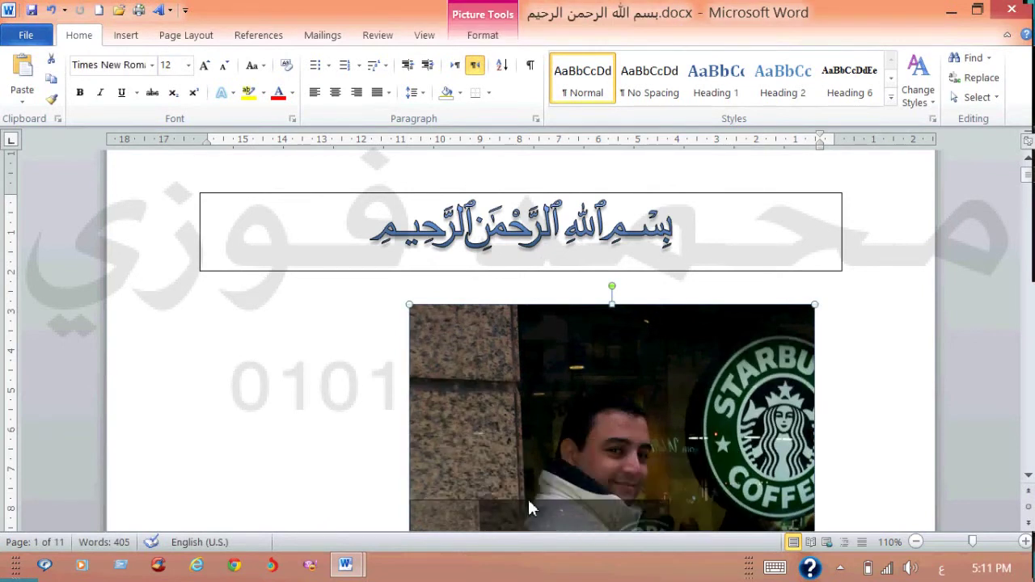
drag(529, 502, 530, 503)
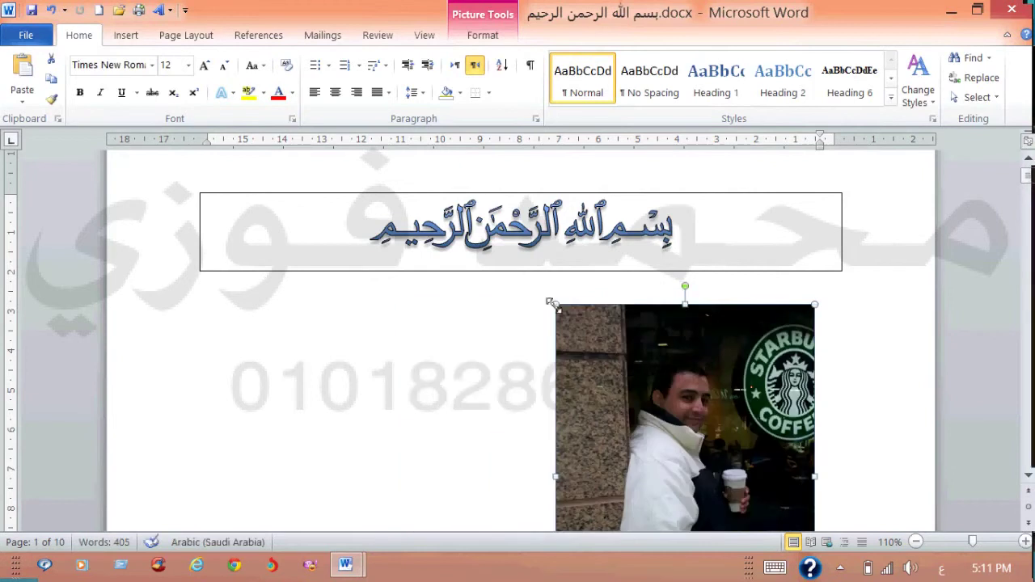
drag(631, 366, 630, 371)
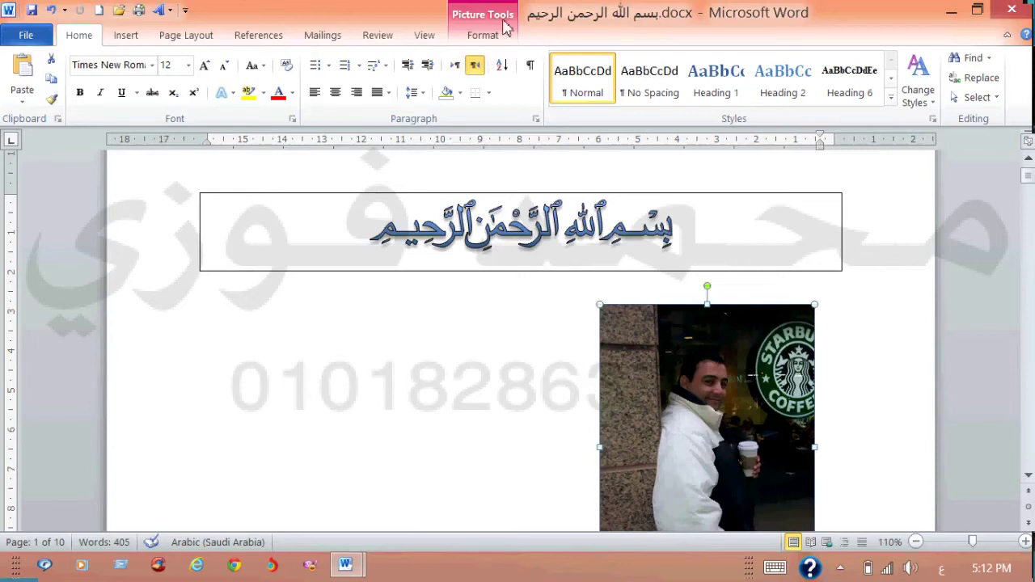
Set the photo's text wrapping to Square.
click(484, 36)
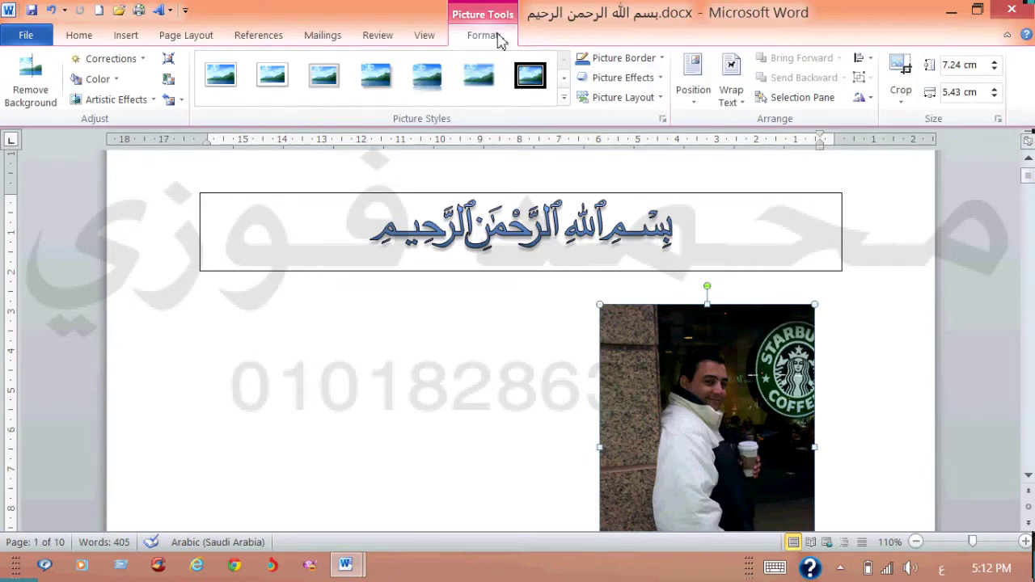
mouse_move(708, 405)
mouse_down()
mouse_move(538, 396)
mouse_move(740, 394)
mouse_move(691, 387)
mouse_up()
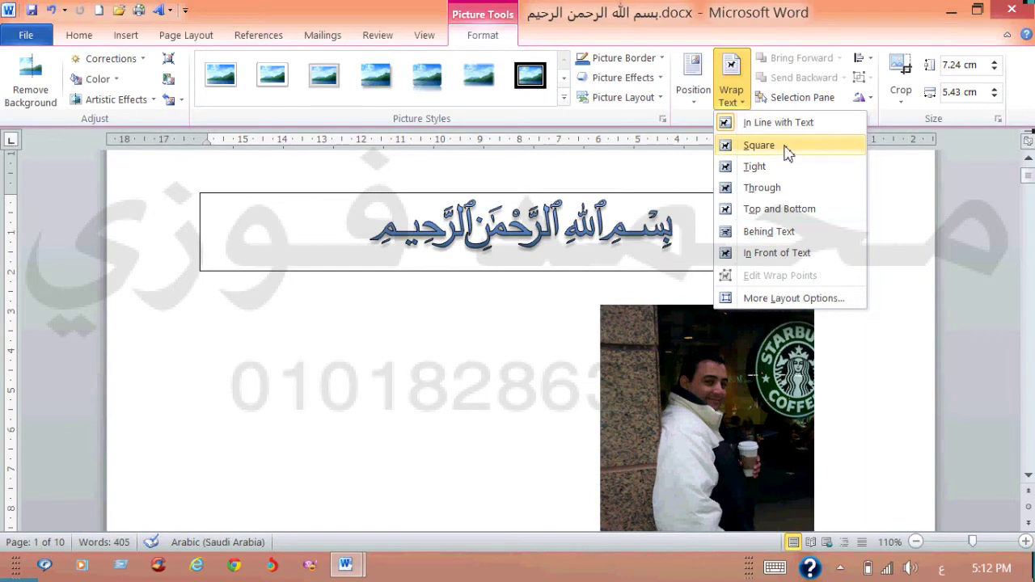
click(788, 154)
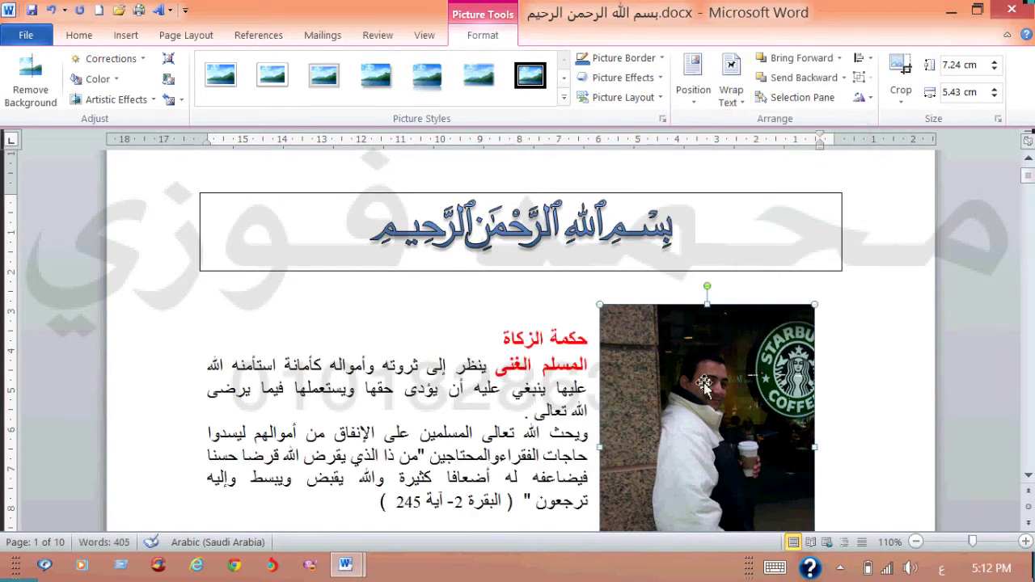
Move the photo among the opening paragraphs and shrink it to 4.79 × 3.59 cm.
drag(704, 382, 512, 400)
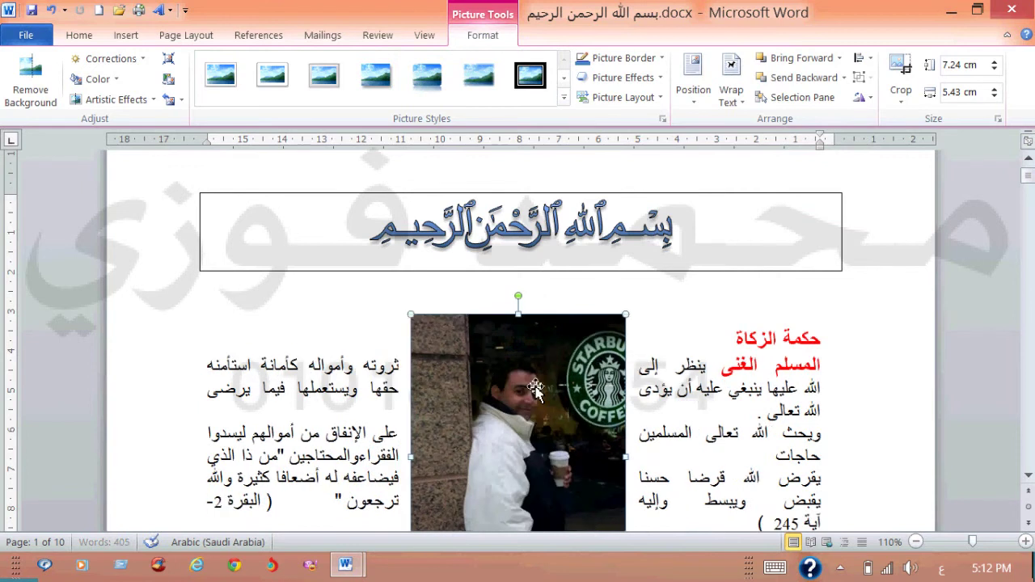
drag(591, 339, 553, 411)
mouse_move(500, 509)
mouse_down()
mouse_move(572, 377)
mouse_move(518, 356)
mouse_up()
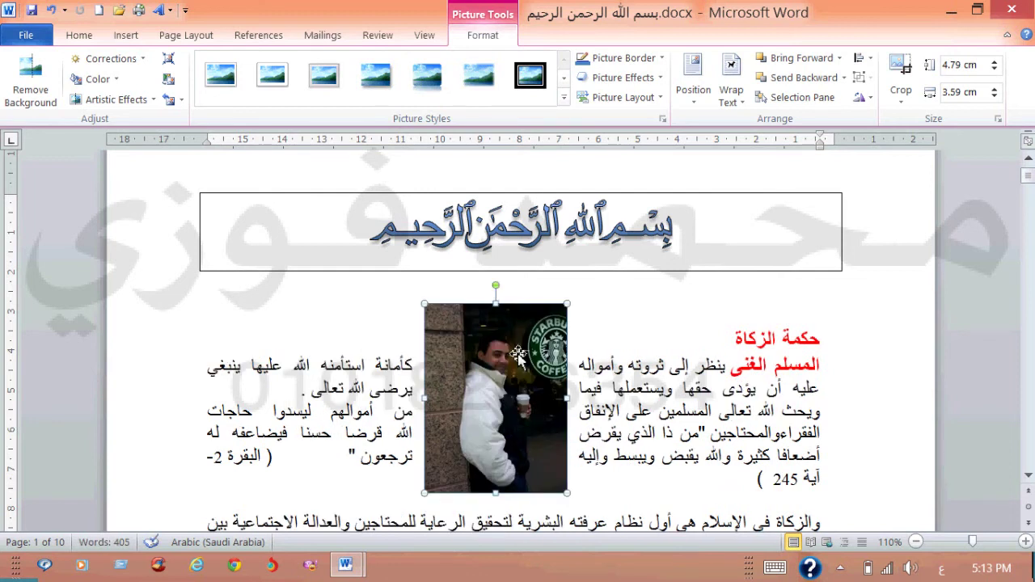
drag(517, 356, 531, 398)
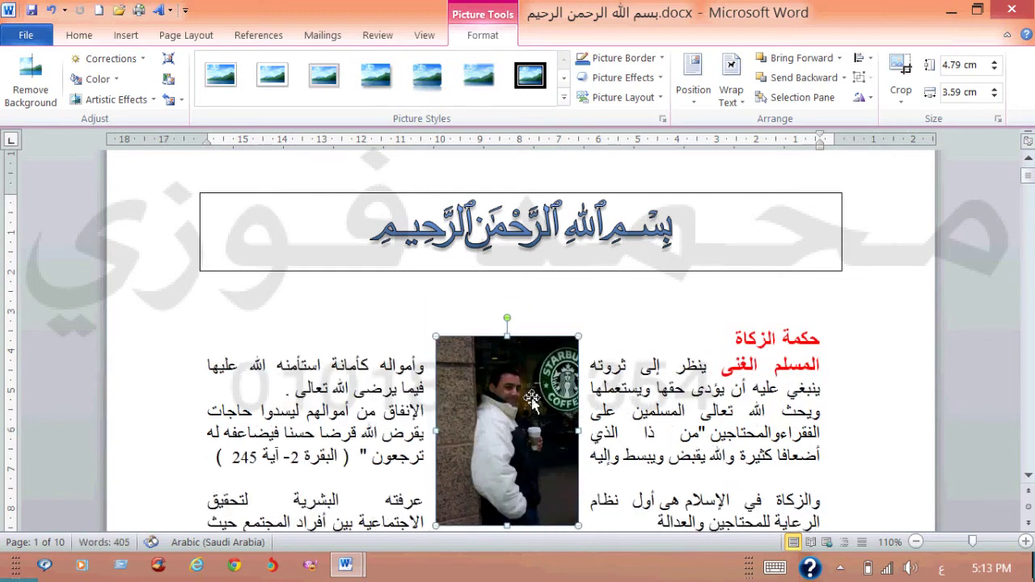
click(733, 100)
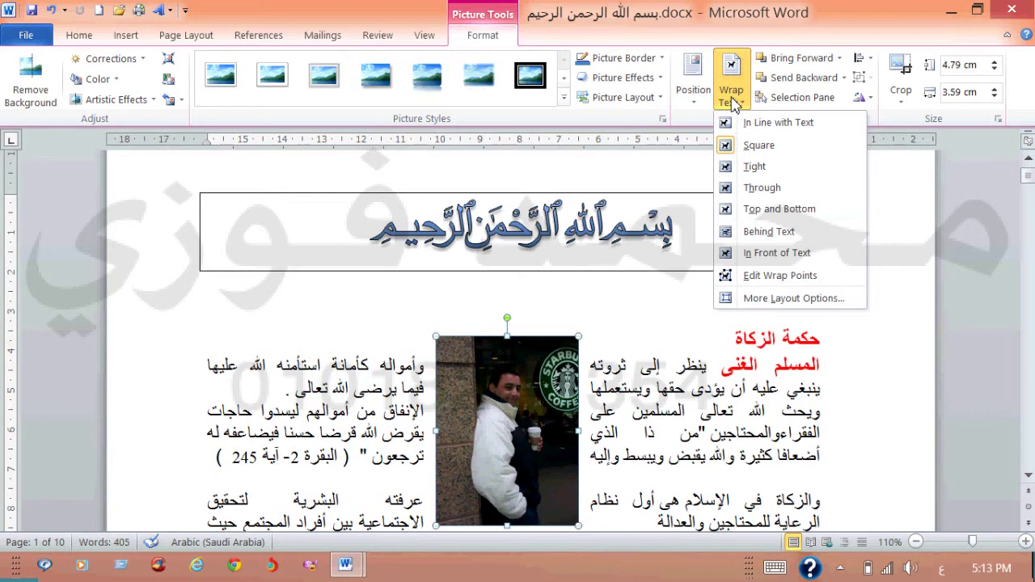
Try Top and Bottom, Behind Text and In Front of Text, then return to Square and move the photo up-left.
click(755, 212)
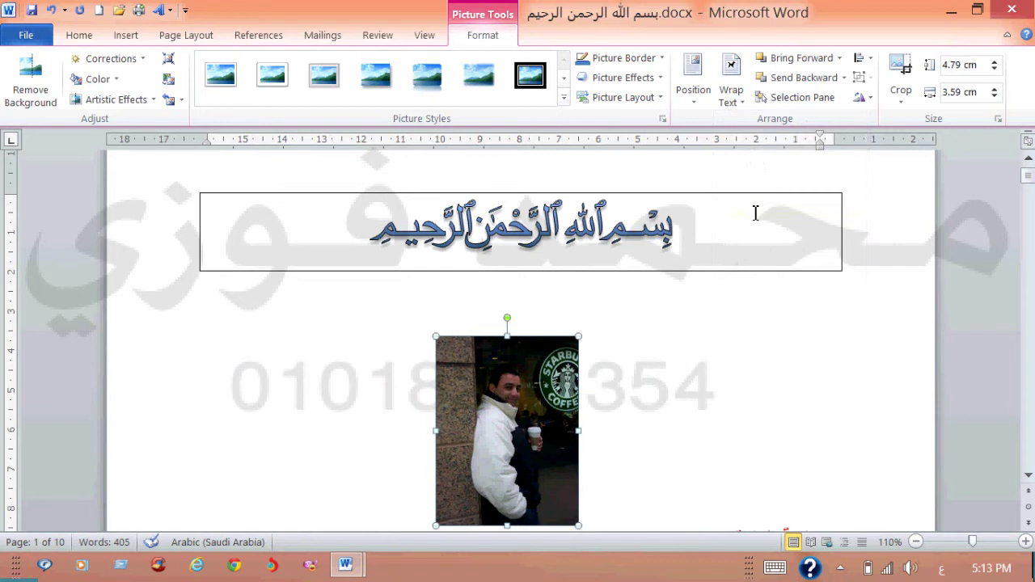
click(731, 89)
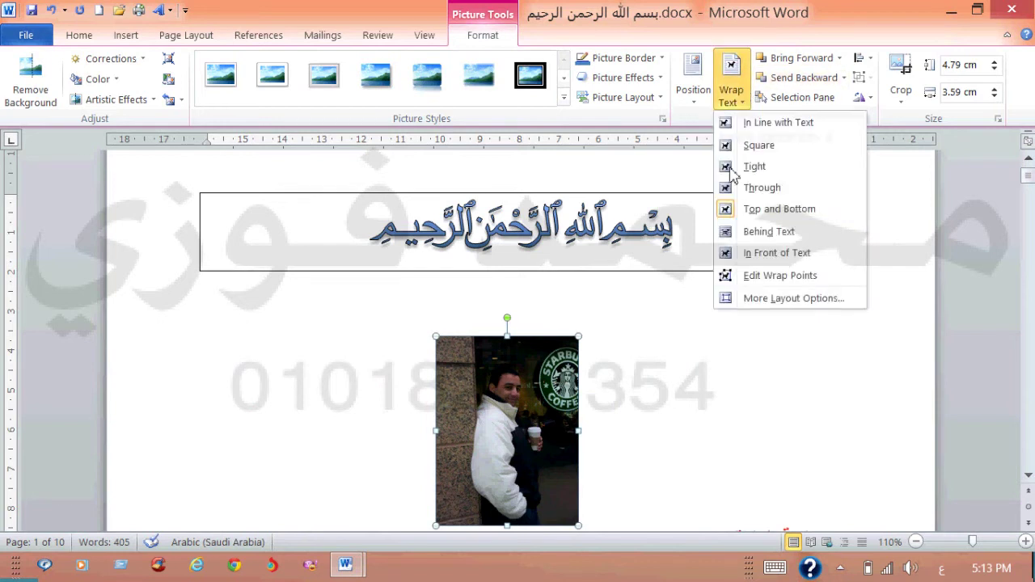
click(752, 234)
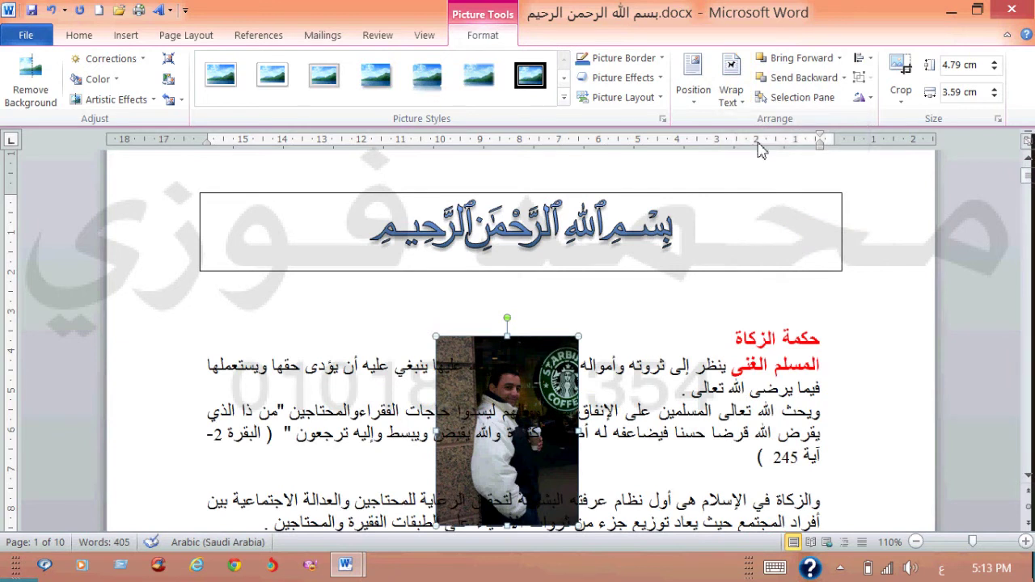
click(731, 91)
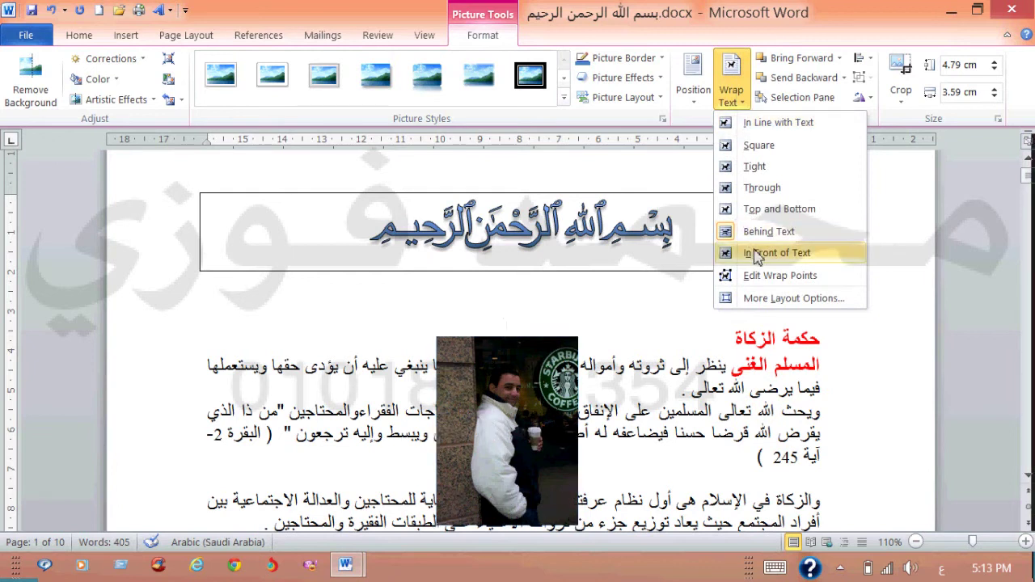
click(756, 253)
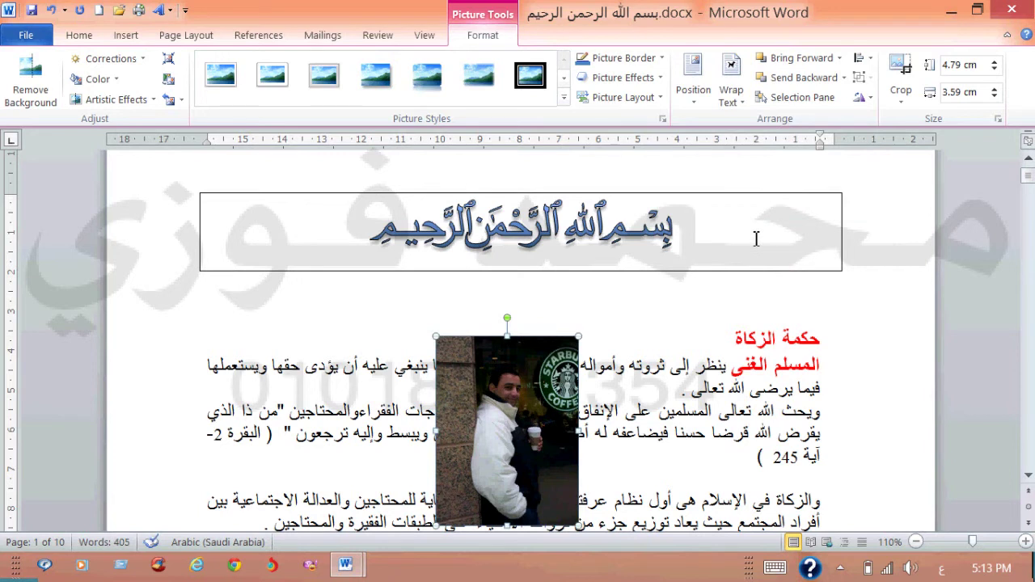
click(744, 107)
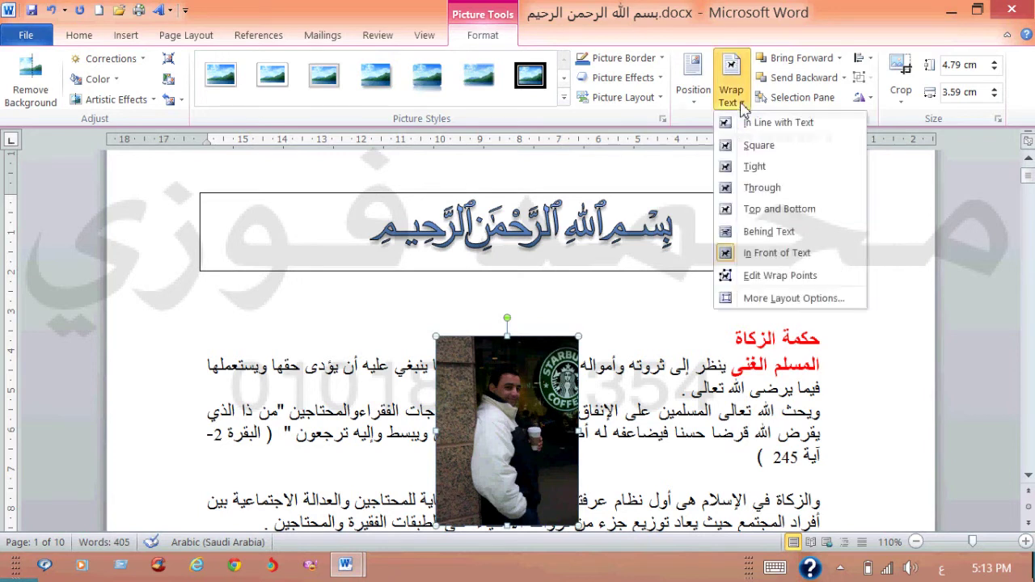
click(756, 146)
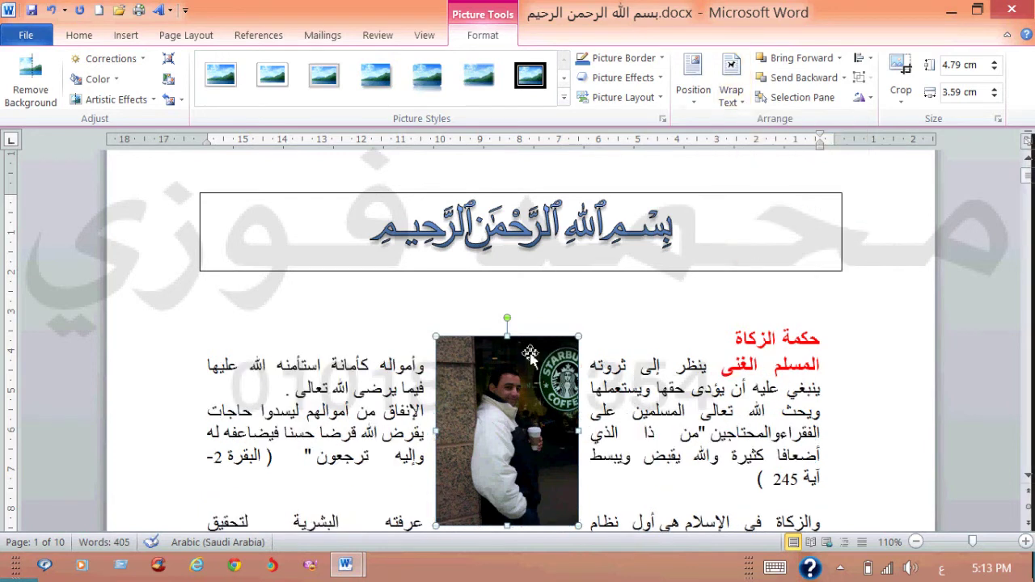
drag(530, 355, 412, 329)
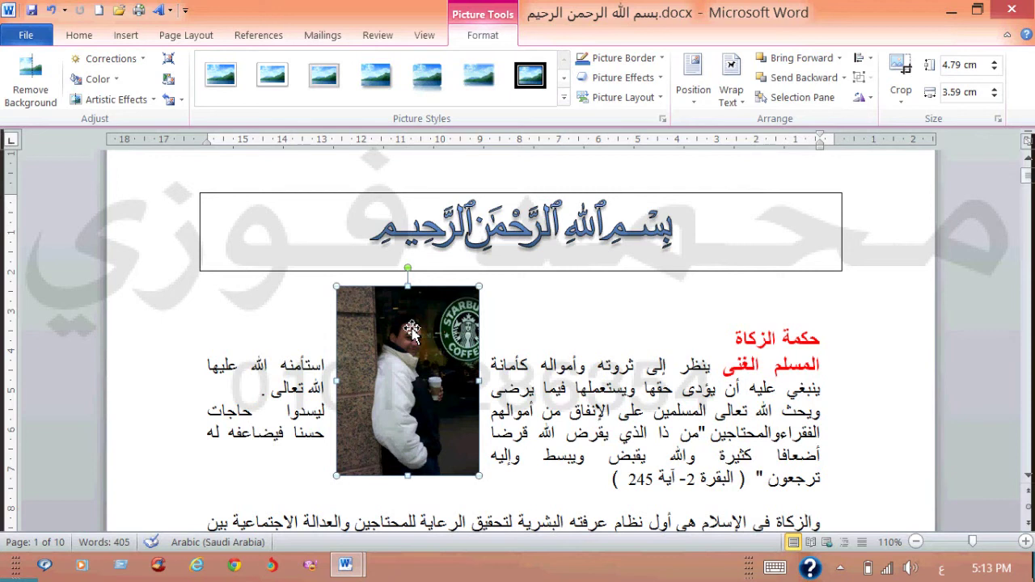
Brighten the photo by 40% and move it into the right text column beside the heading.
click(143, 60)
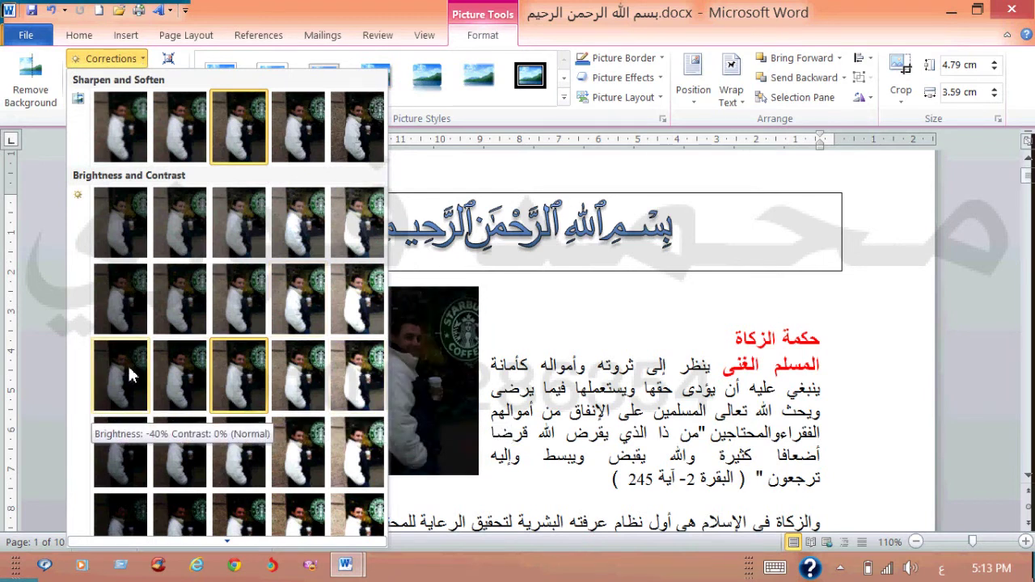
click(362, 379)
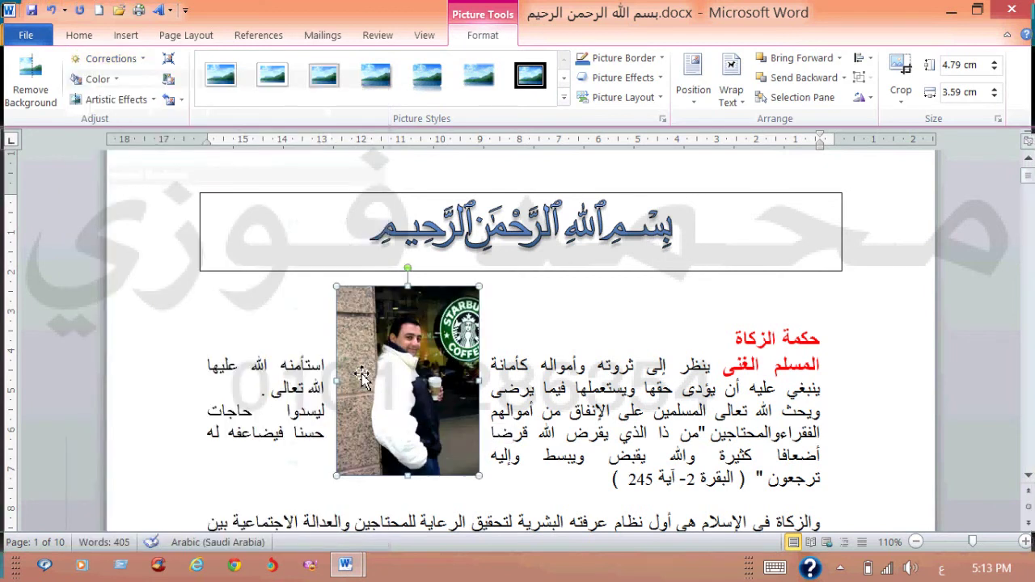
click(122, 84)
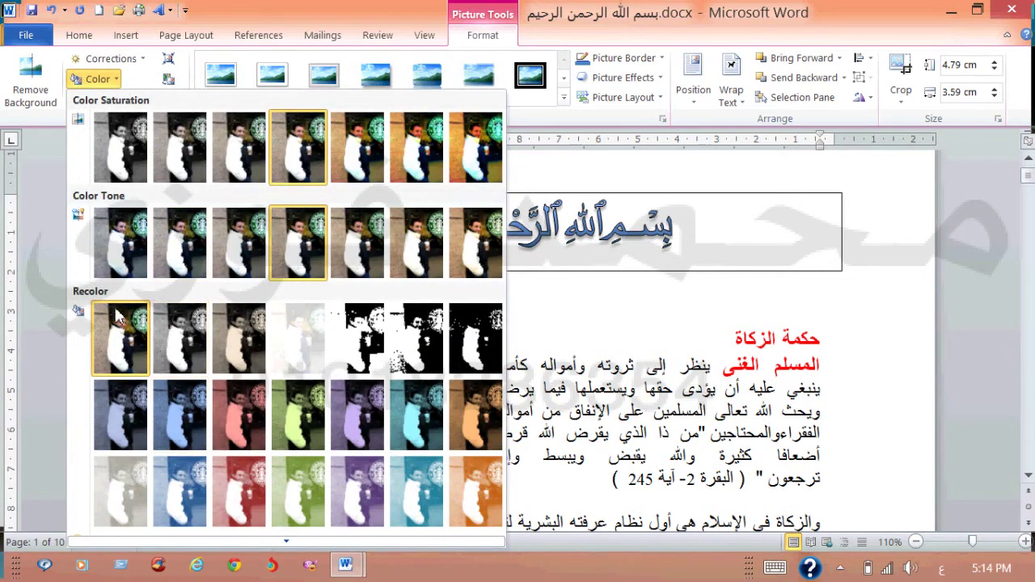
click(107, 81)
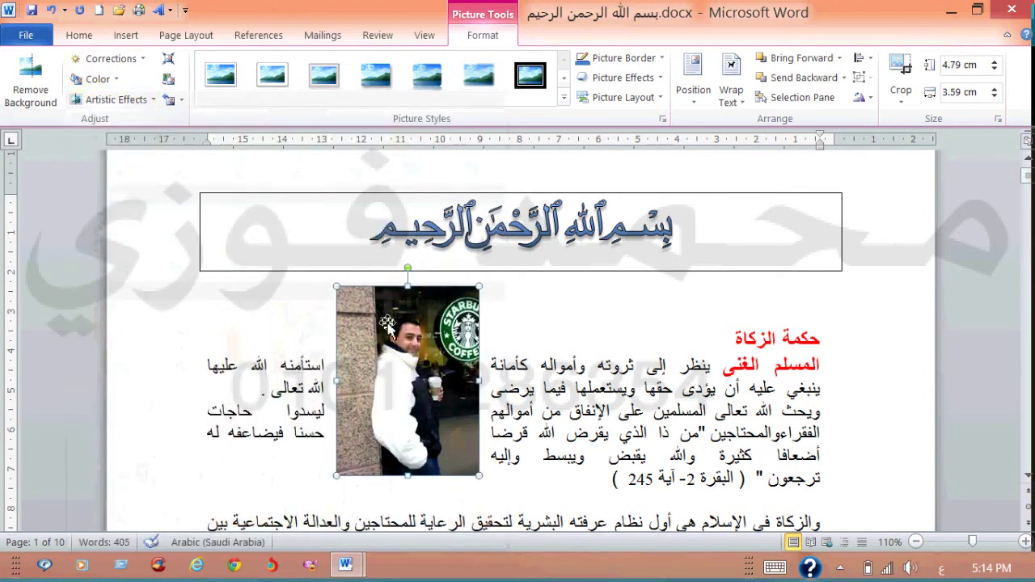
drag(388, 323, 571, 363)
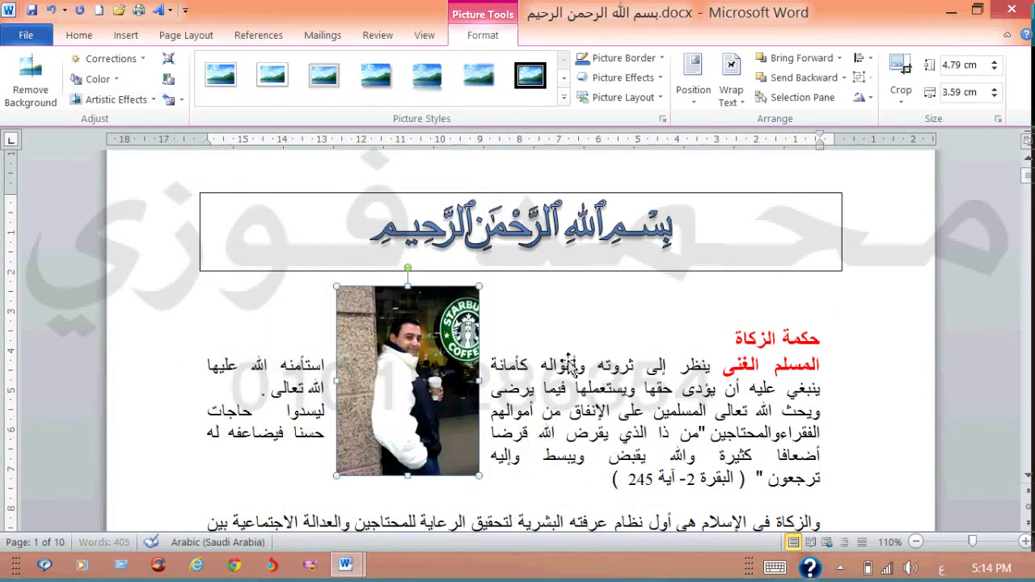
Preview the artistic effects without applying one, then expand the Picture Styles gallery.
click(148, 103)
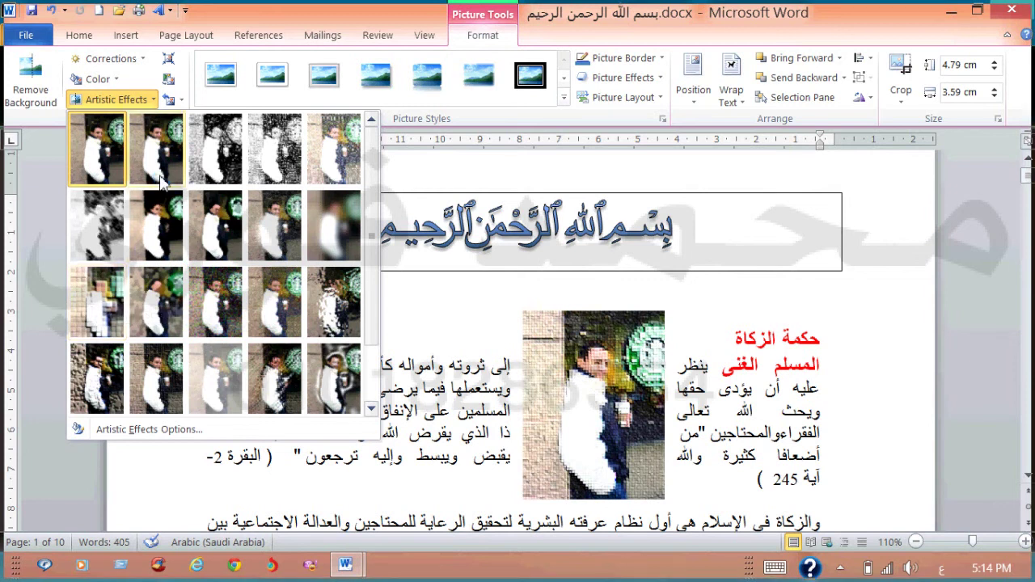
click(140, 107)
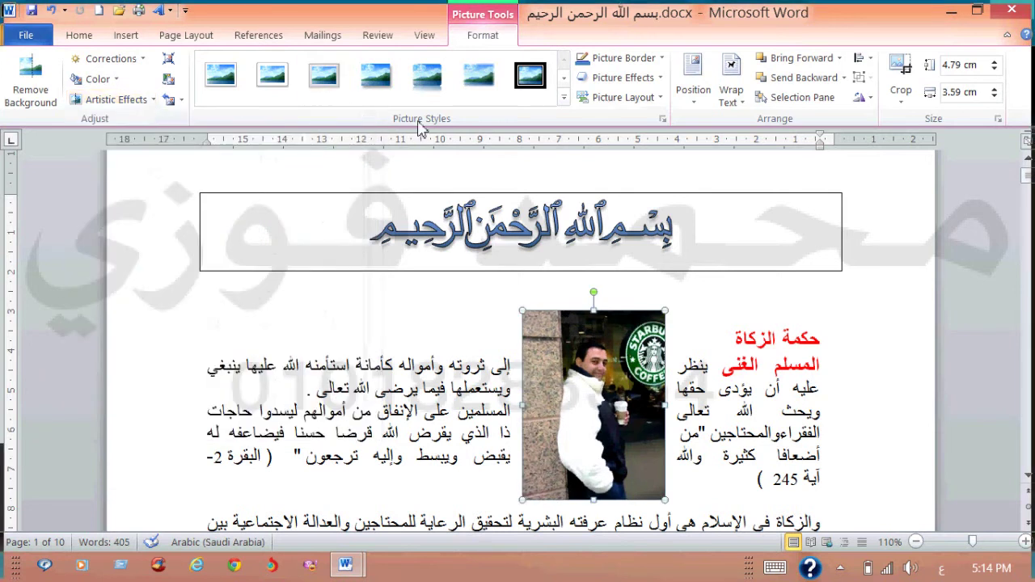
click(562, 99)
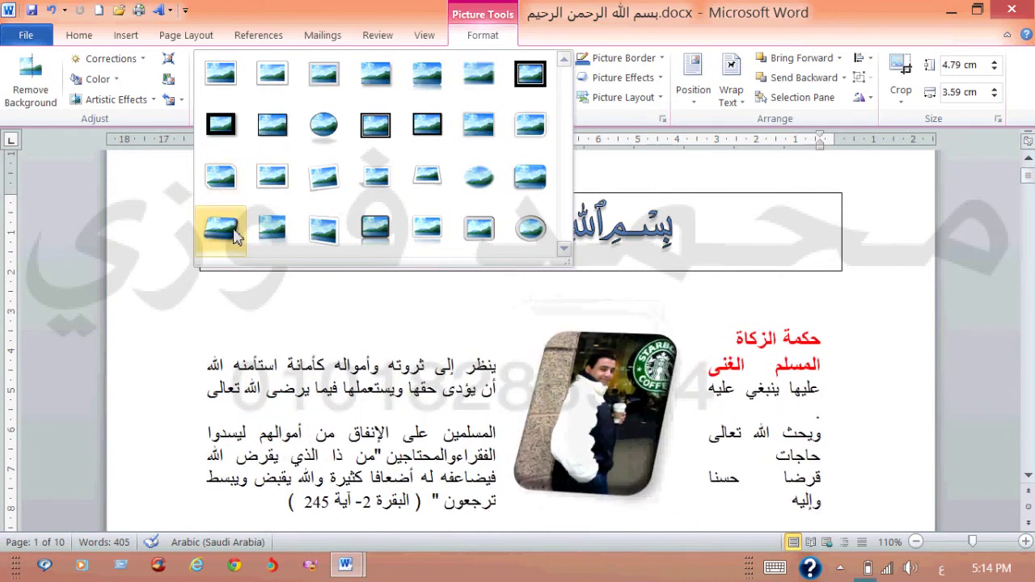
Apply the rounded white frame picture style to the Starbucks photo.
click(497, 227)
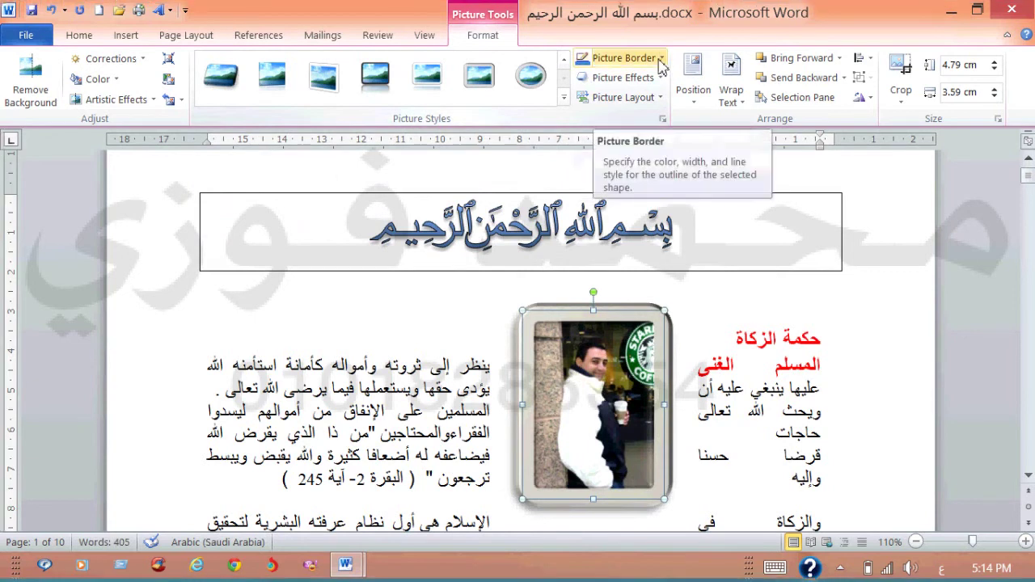
Change the photo's border from yellow to light blue and preview the weight and dash options.
click(661, 58)
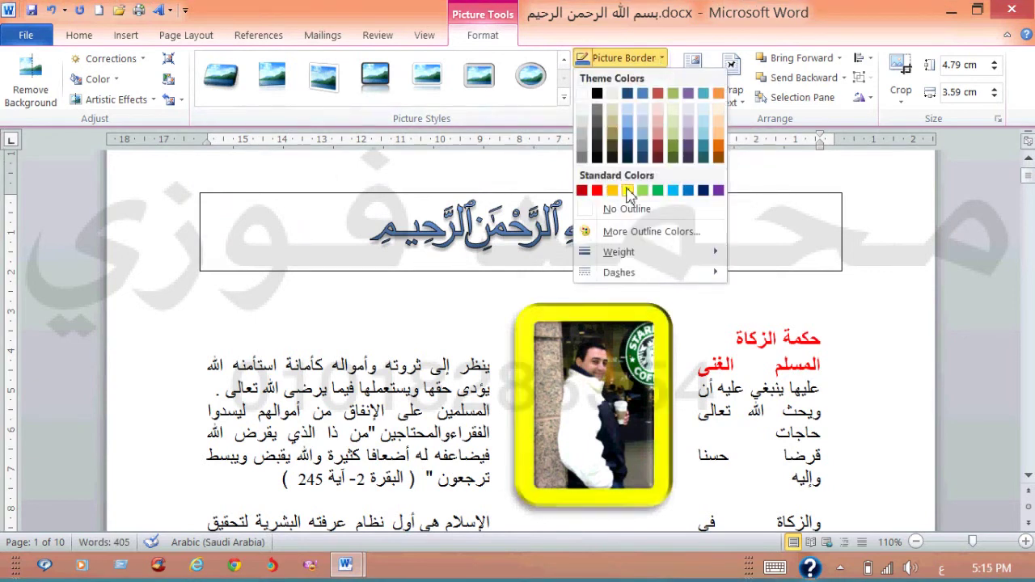
click(628, 191)
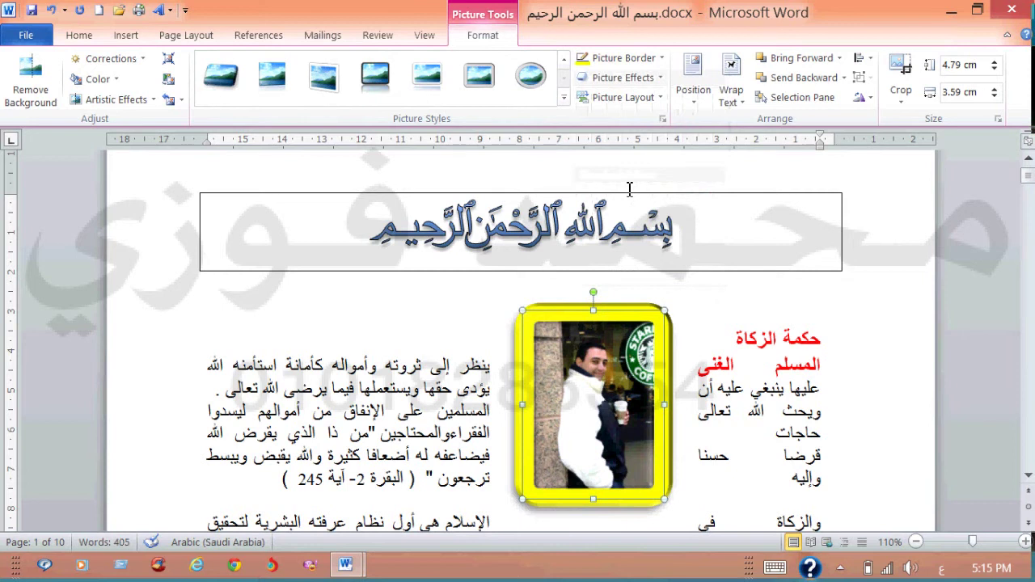
click(661, 59)
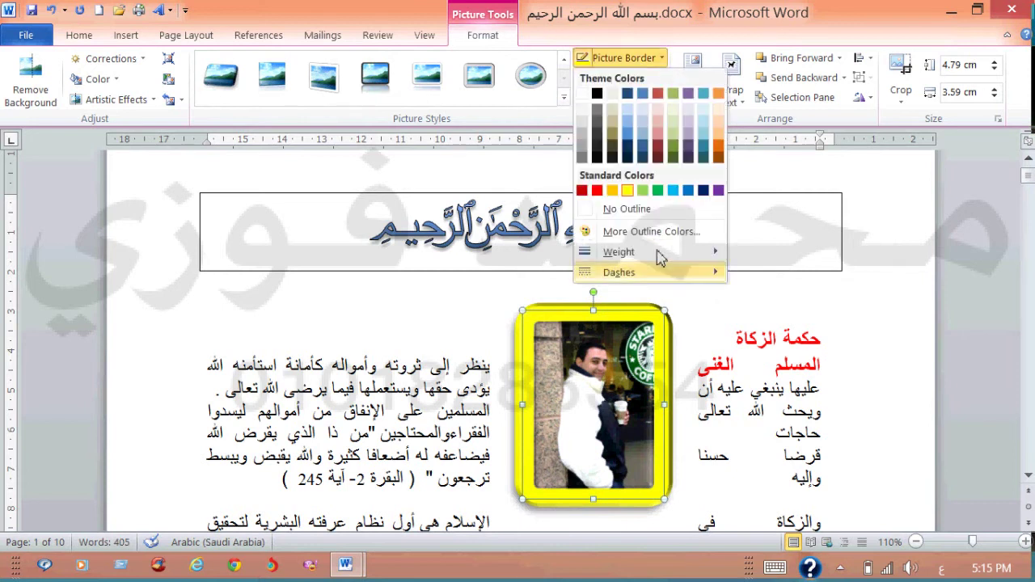
mouse_move(659, 252)
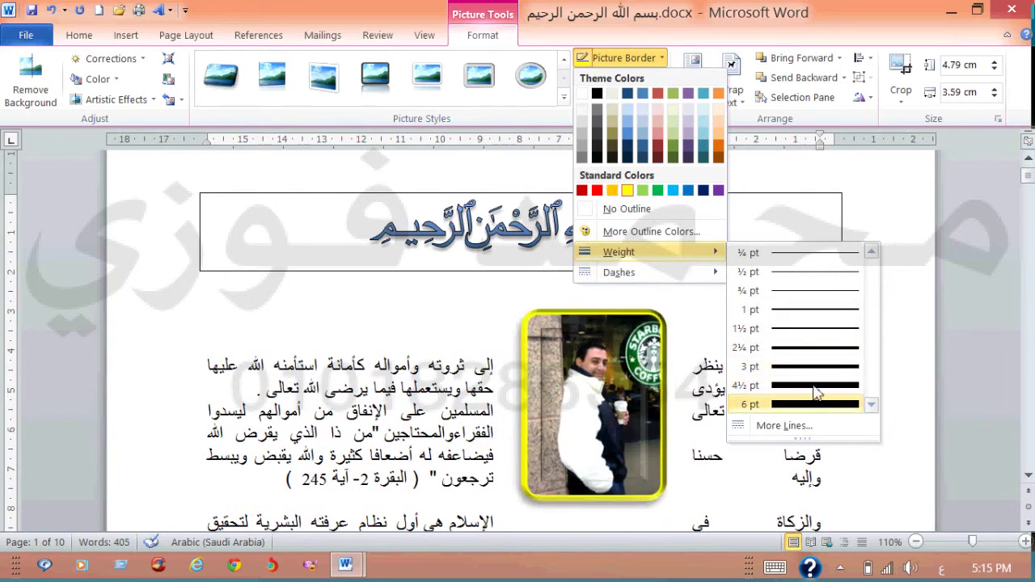
click(677, 189)
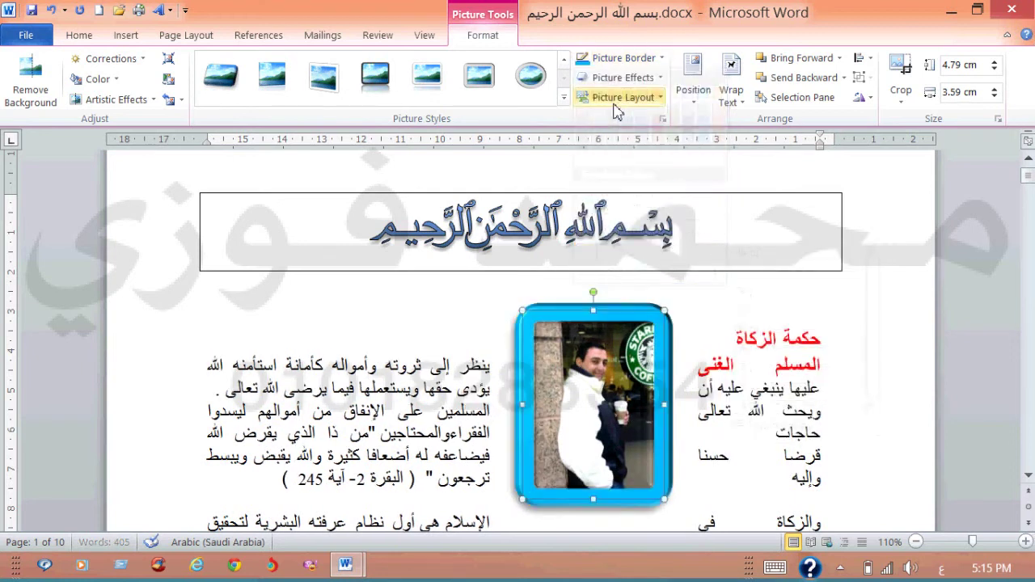
click(647, 63)
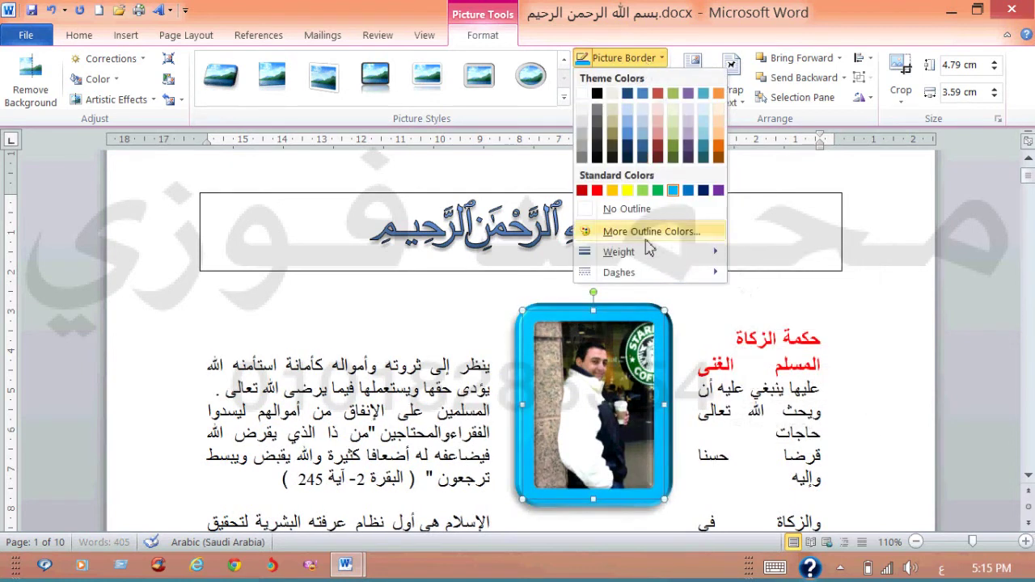
mouse_move(658, 275)
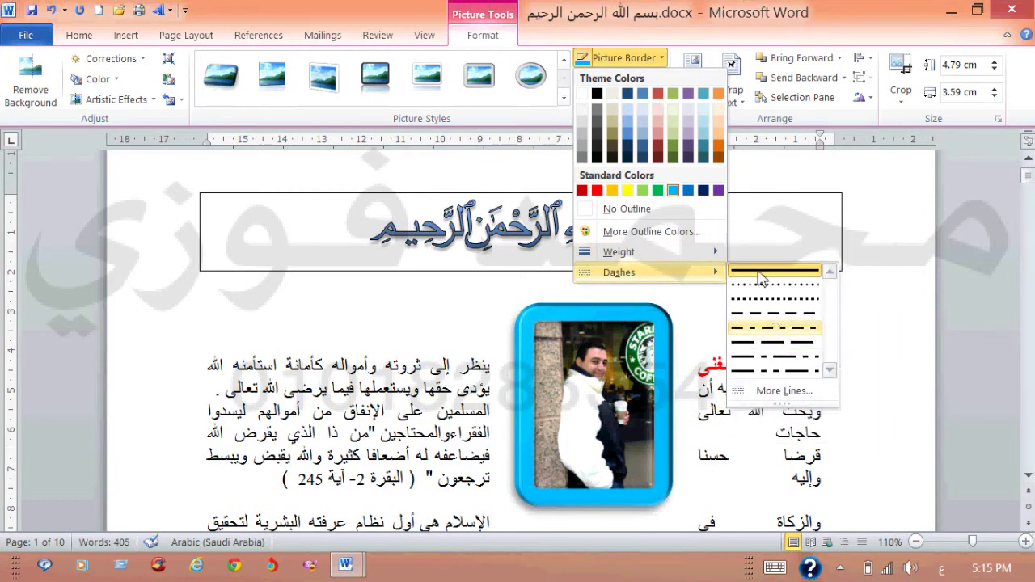
click(648, 63)
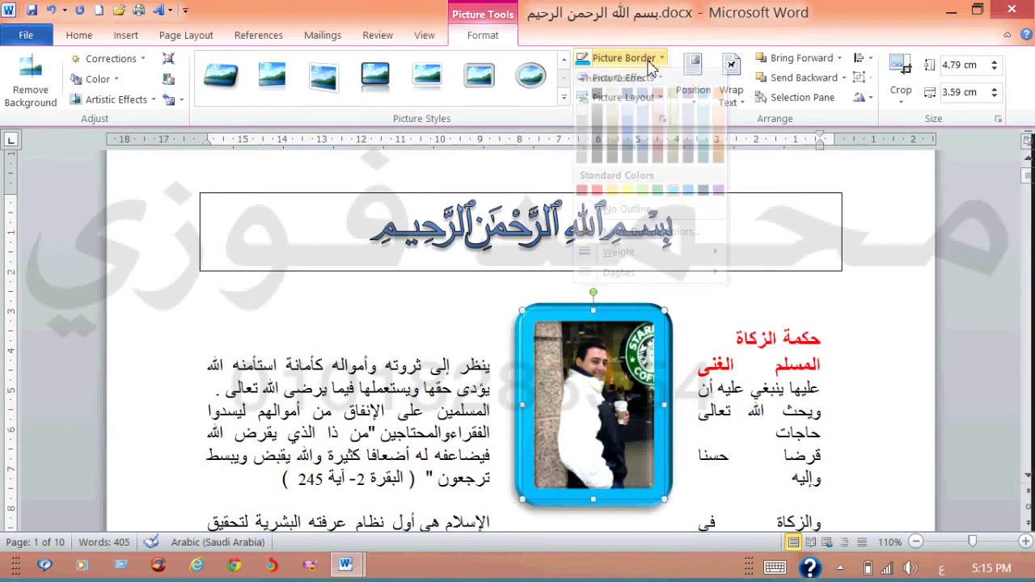
Move the blue-framed photo to the left of the opening paragraphs.
click(654, 78)
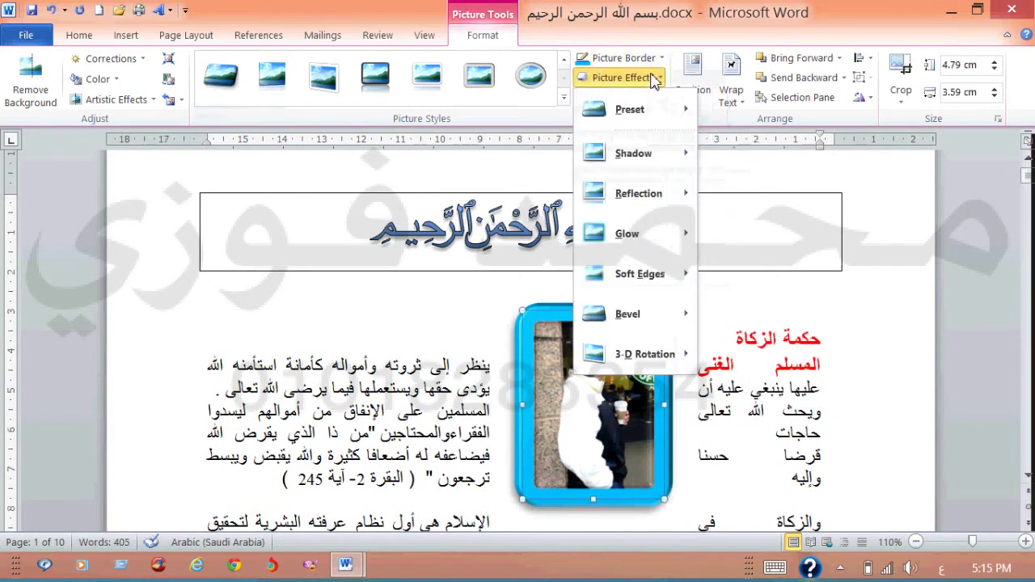
click(570, 409)
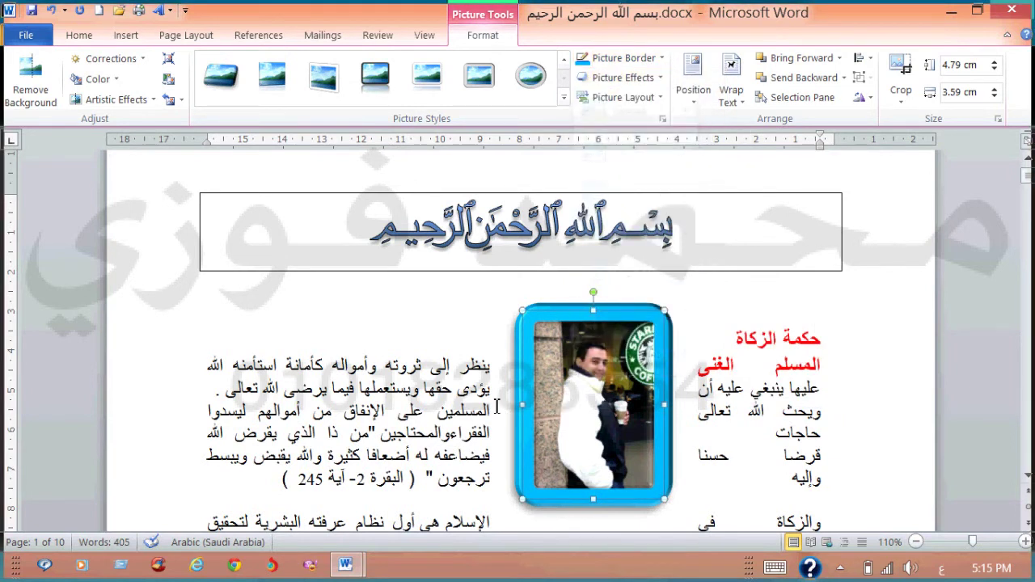
drag(586, 384, 344, 411)
Preview the Shadow, Reflection, Glow and Soft Edges effects, then expand the Picture Styles gallery.
click(631, 78)
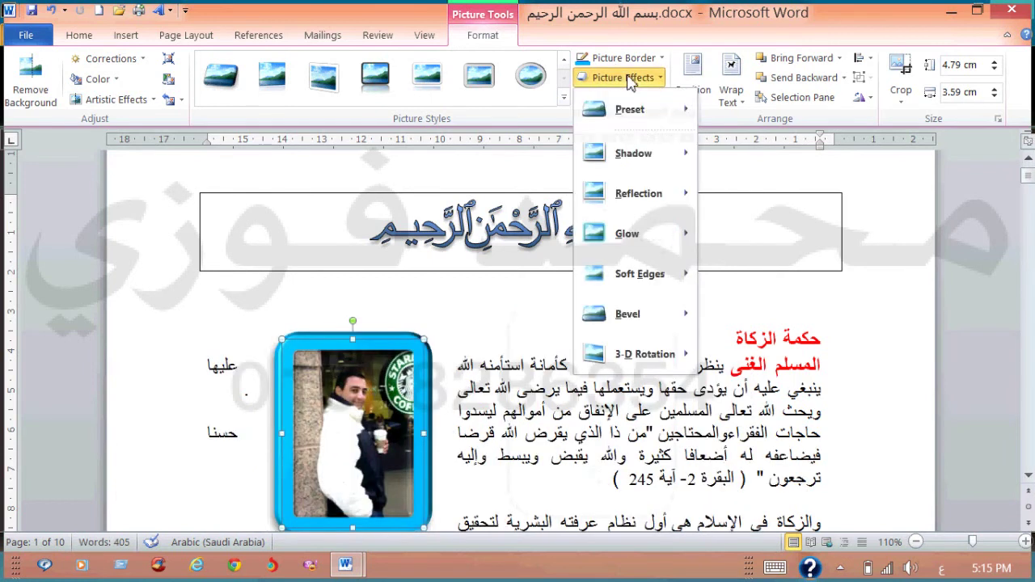
mouse_move(646, 162)
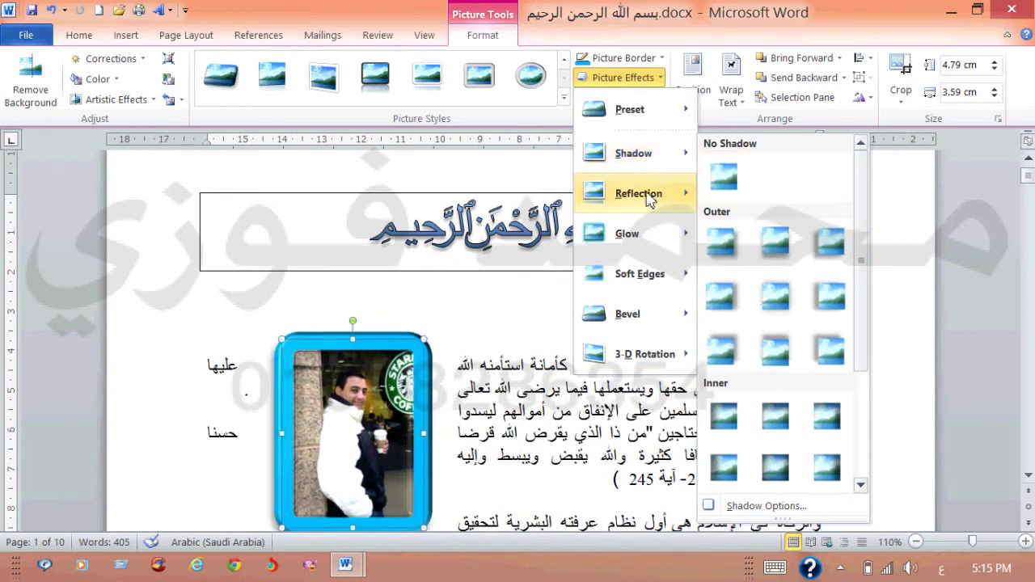
mouse_move(659, 194)
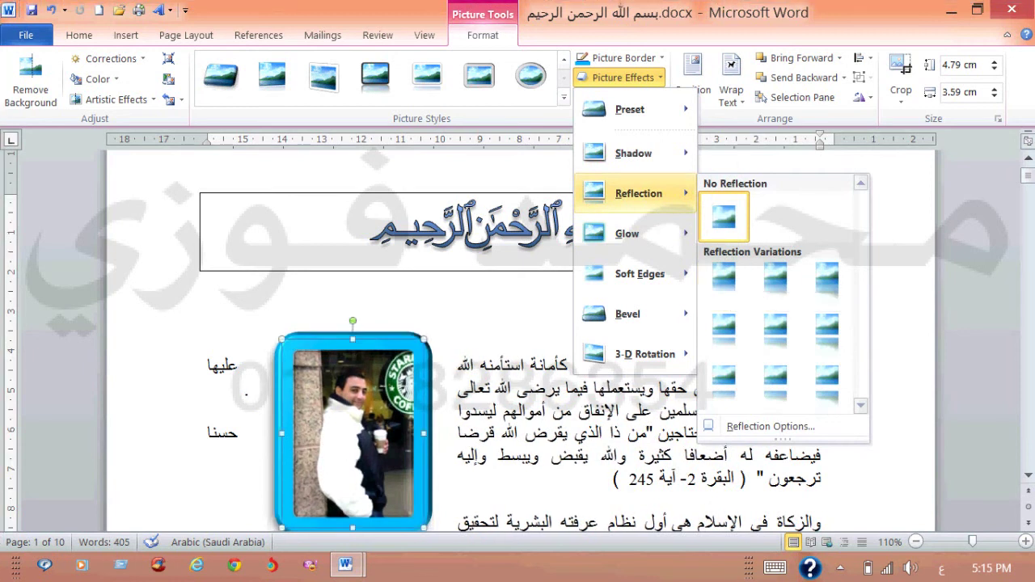
scroll(1029, 480, down, 3)
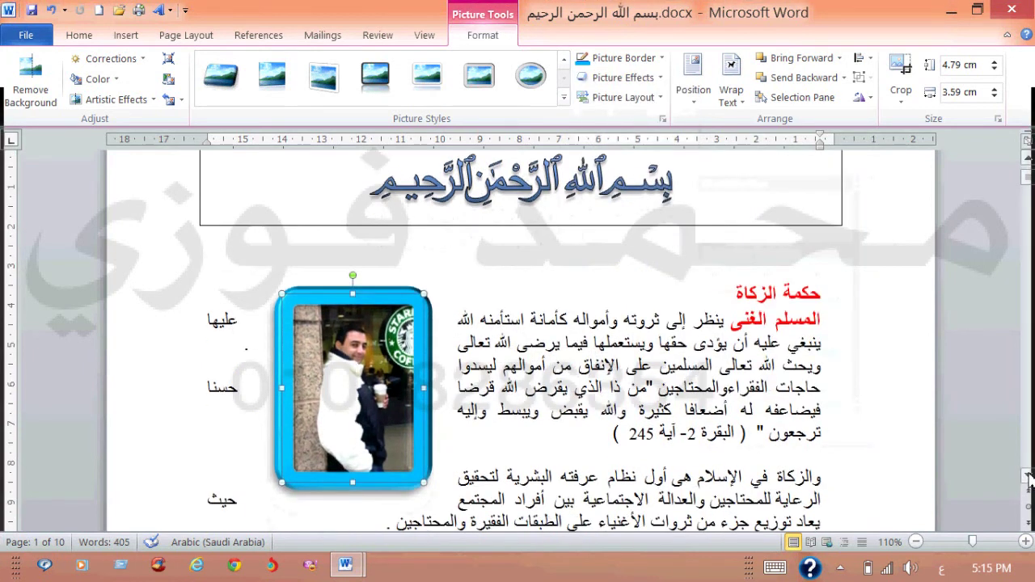
click(621, 78)
mouse_move(659, 195)
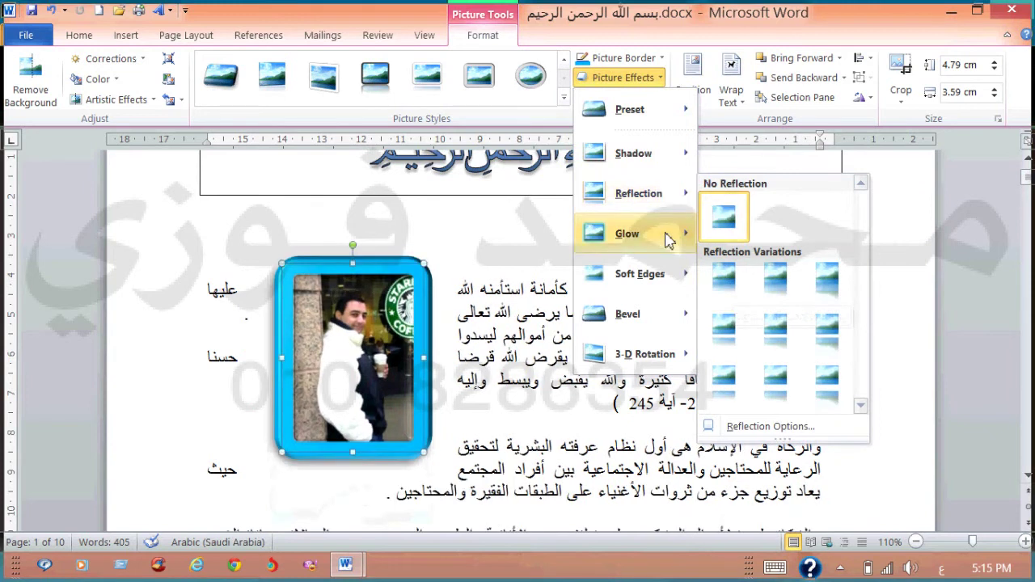
mouse_move(667, 240)
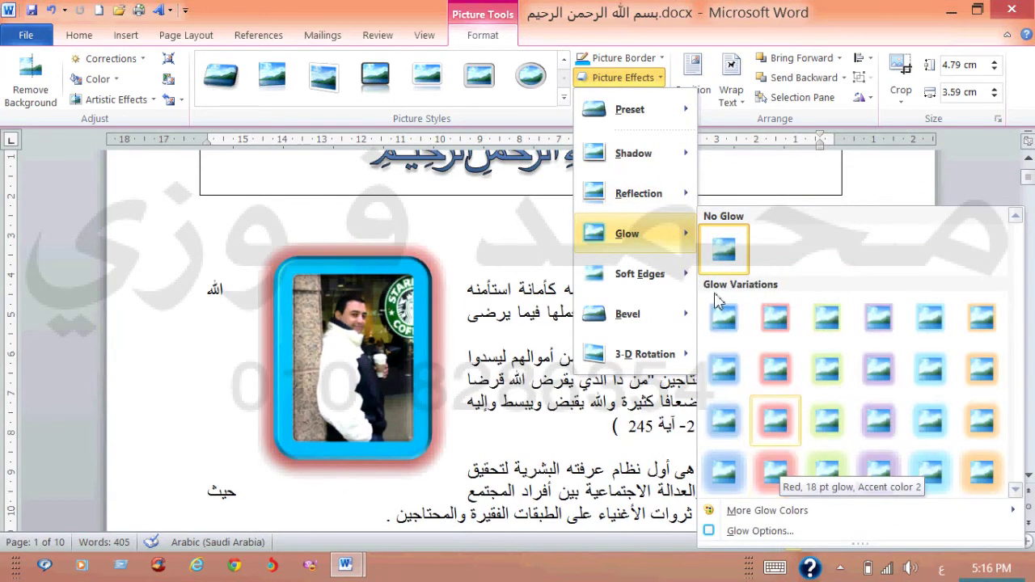
mouse_move(666, 279)
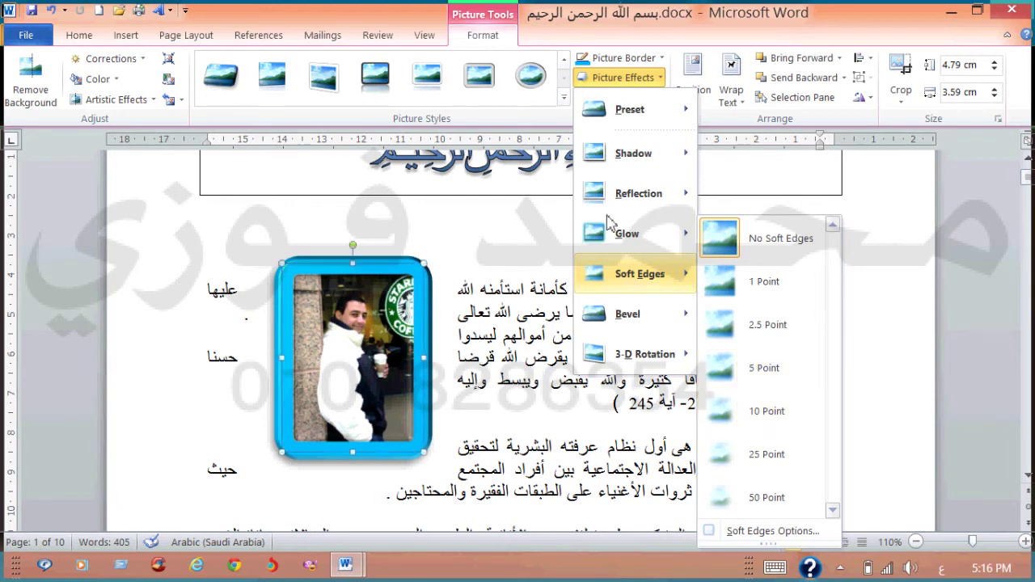
click(564, 90)
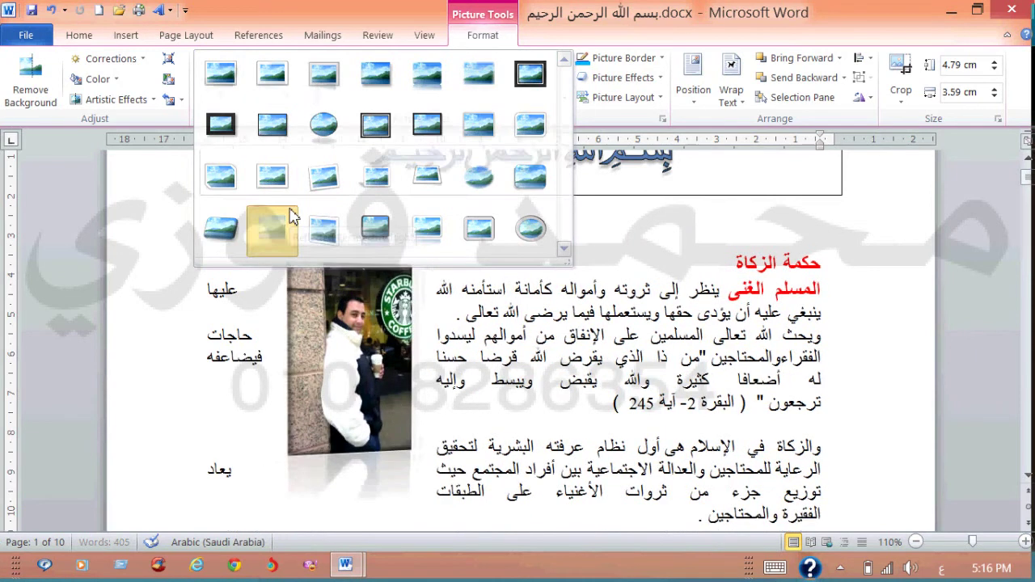
Try Reflected Perspective Right, then give the photo the Soft Edge Rectangle picture style.
click(275, 225)
click(623, 81)
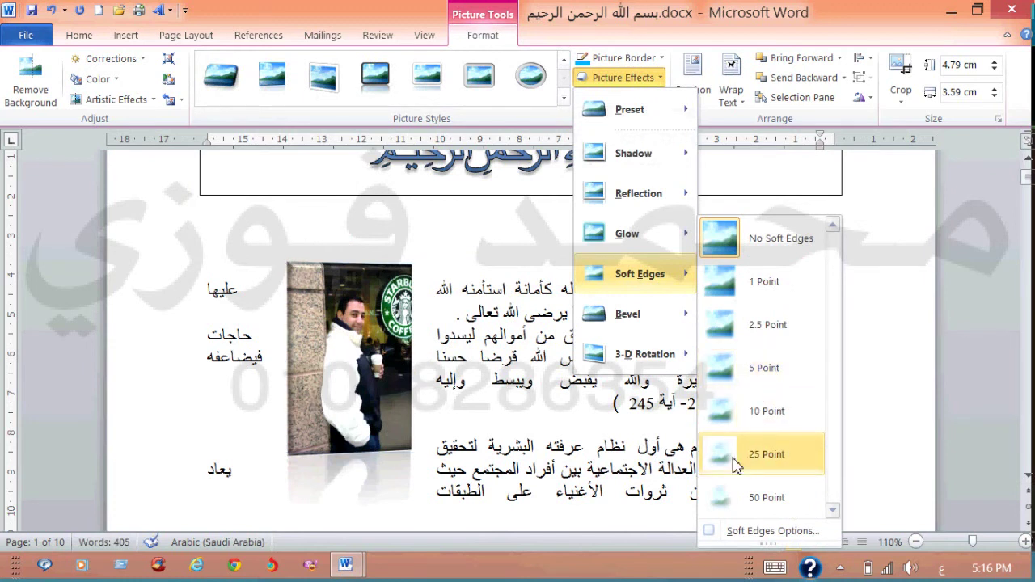
click(565, 98)
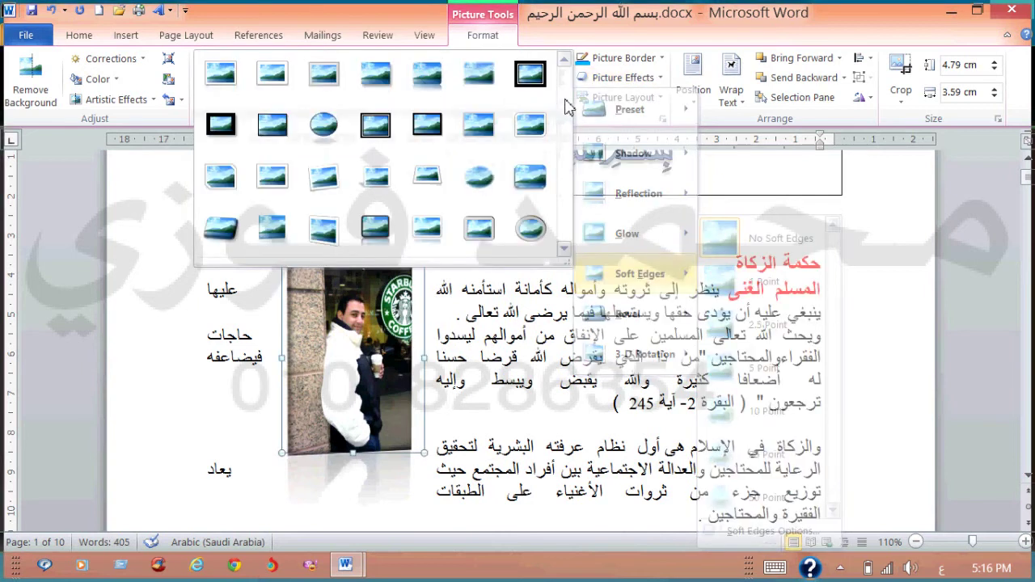
click(478, 95)
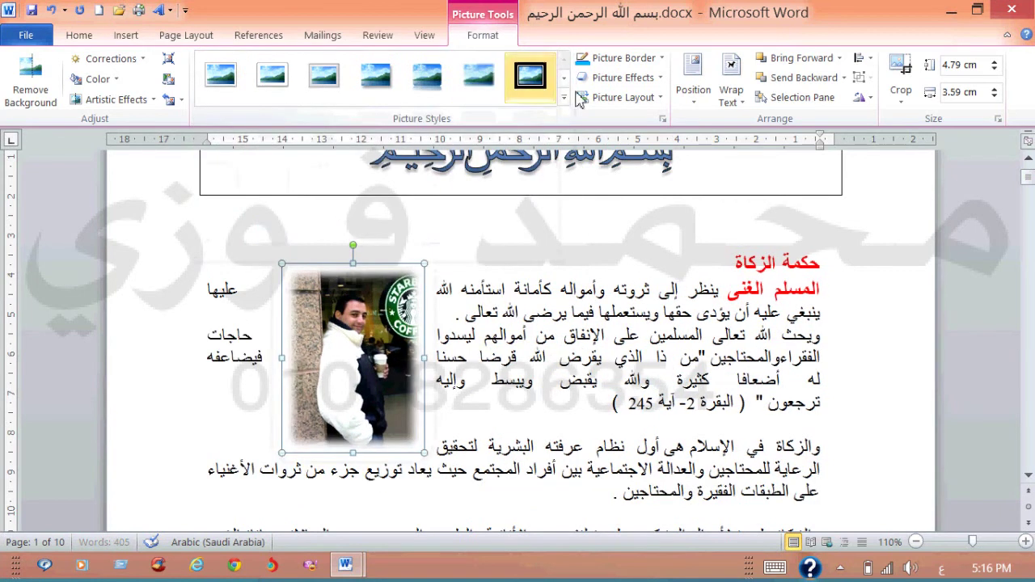
Set the photo's Soft Edges to No Soft Edges and 3-D Rotation to No Rotation.
click(626, 84)
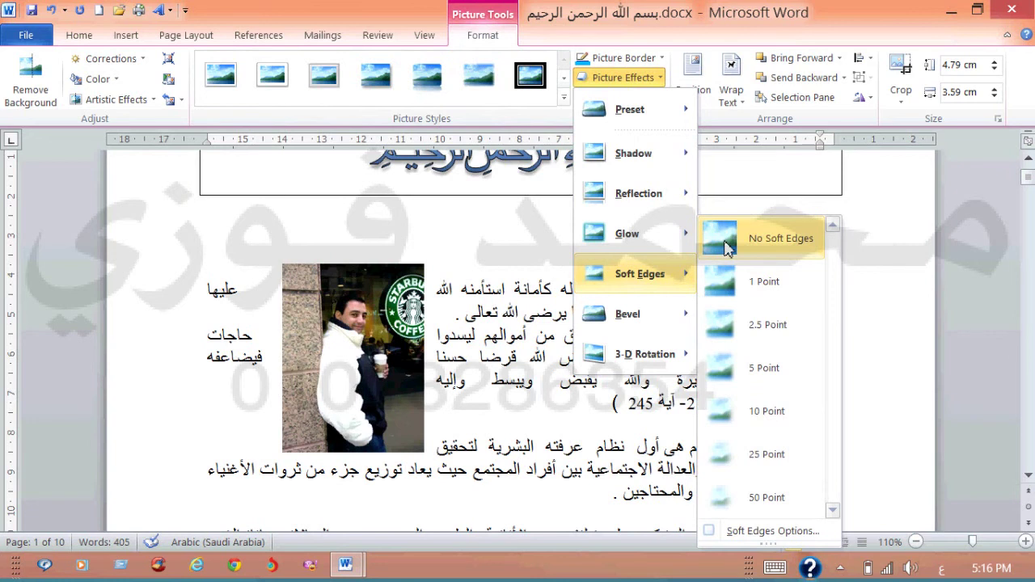
click(725, 247)
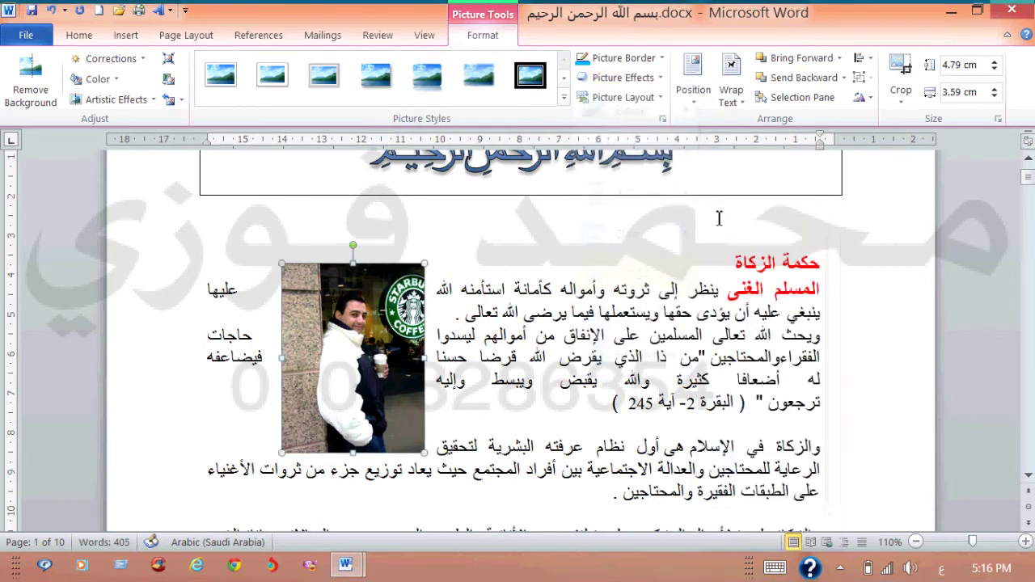
click(654, 80)
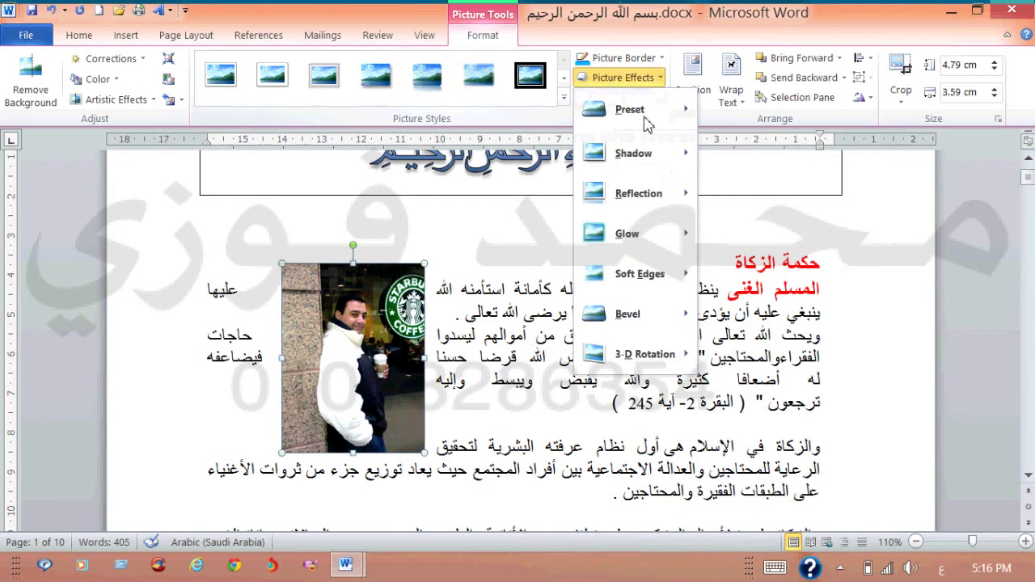
mouse_move(637, 330)
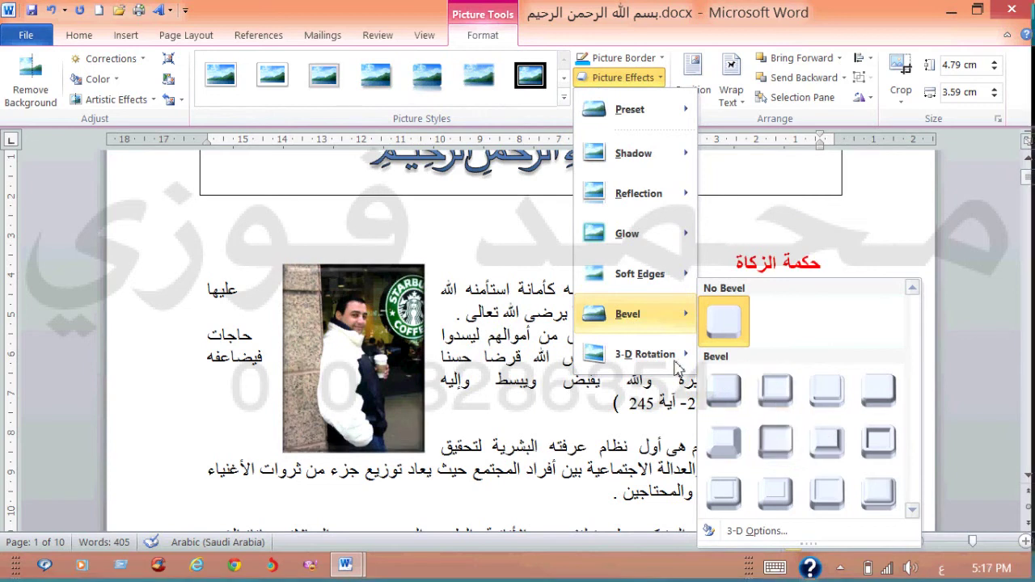
mouse_move(676, 357)
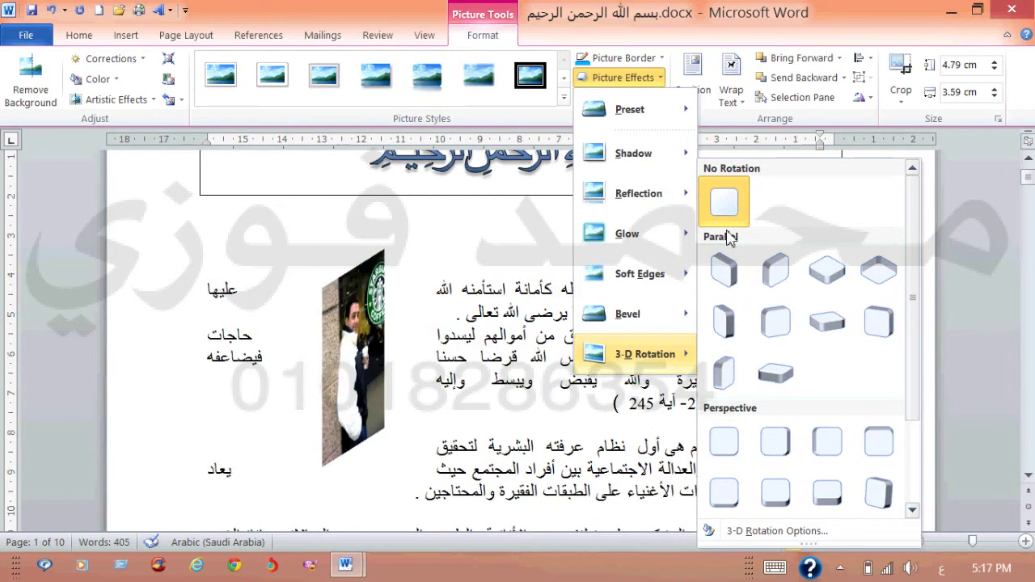
click(738, 208)
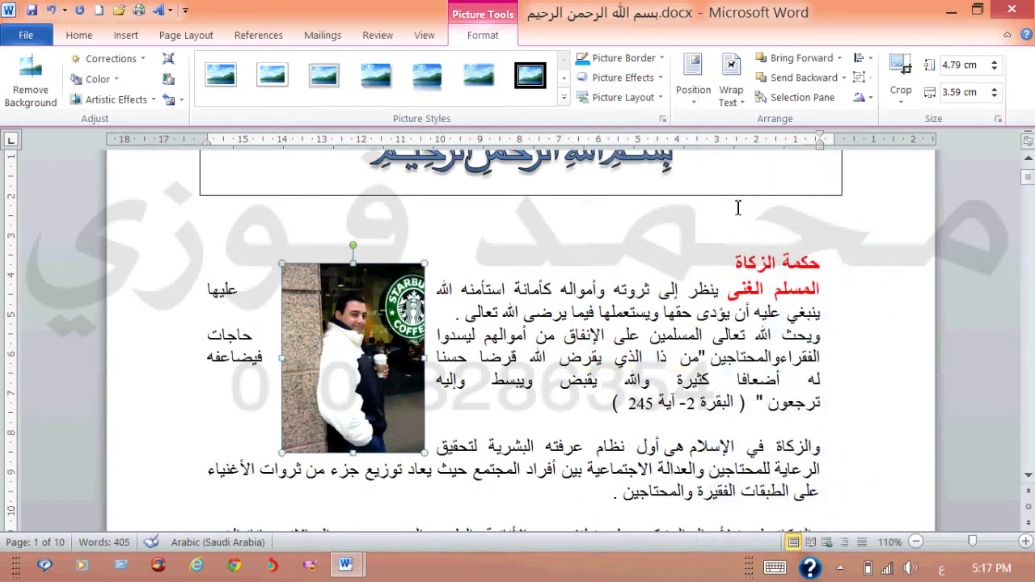
click(863, 98)
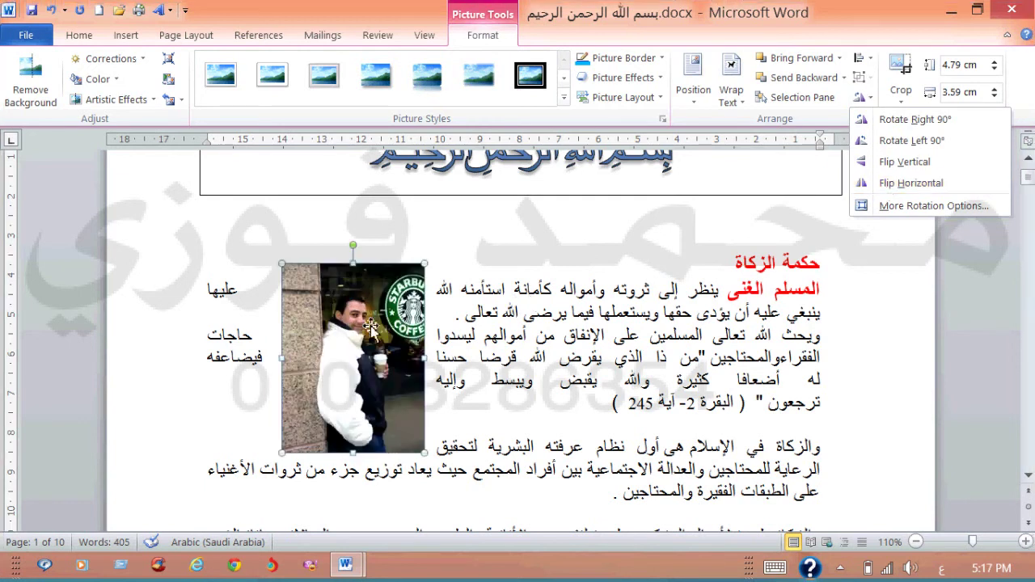
click(884, 186)
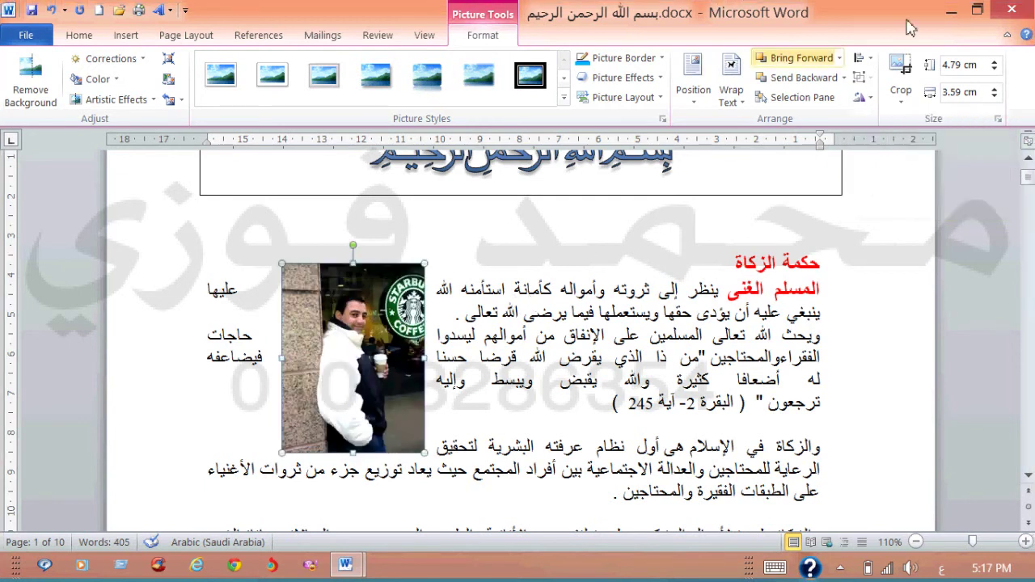
Crop strips off the photo's top and left edges, leaving it 4.12 by 2.81 cm.
click(904, 70)
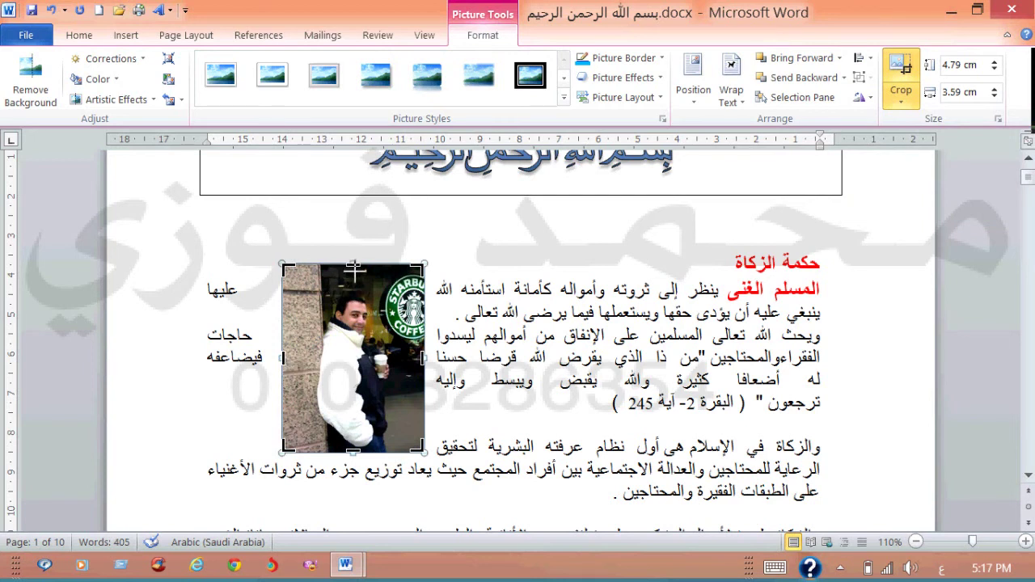
drag(353, 264, 354, 291)
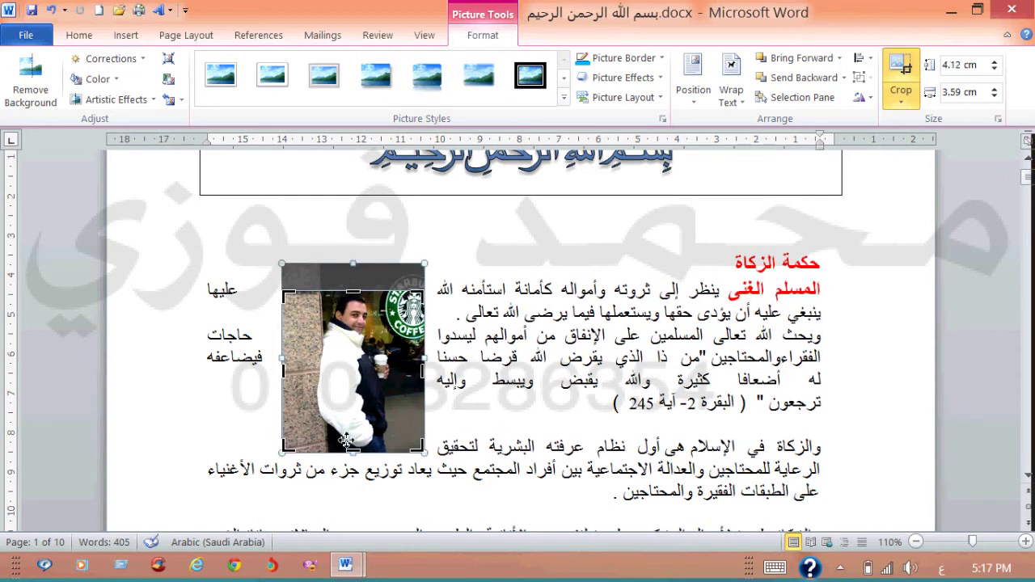
drag(285, 370, 315, 375)
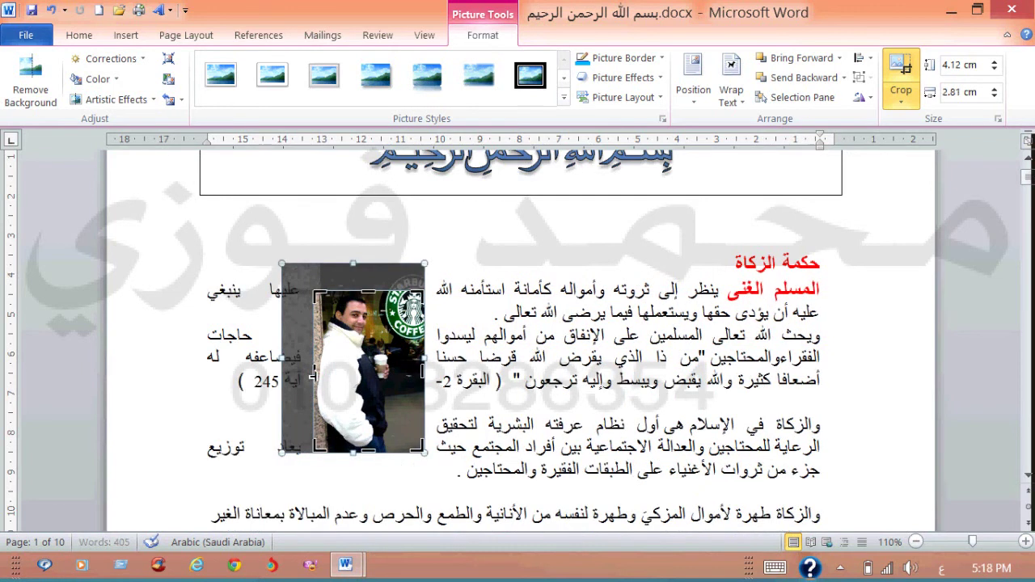
Finish cropping and delete the cropped Starbucks photo from the document.
click(527, 347)
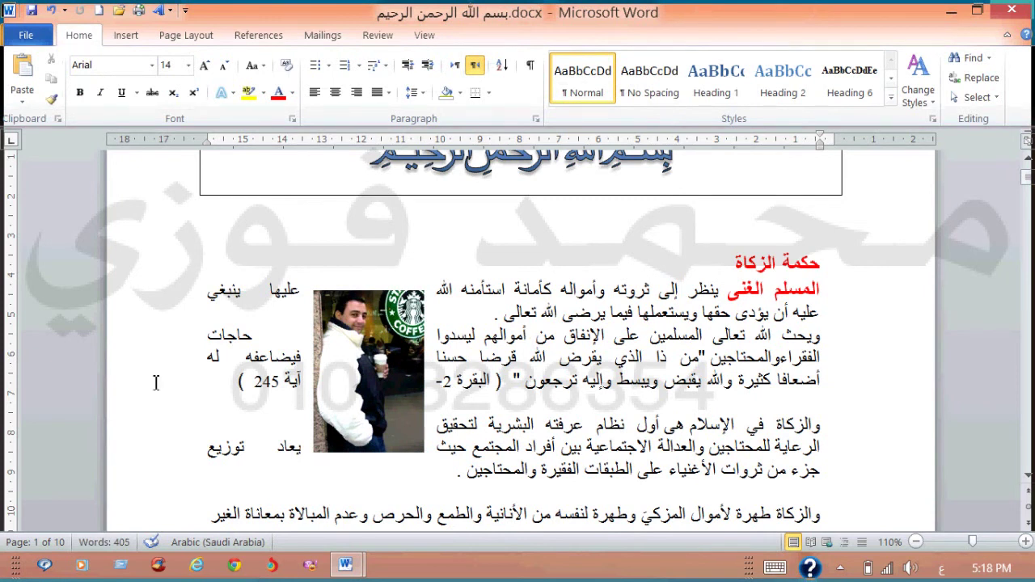
click(350, 335)
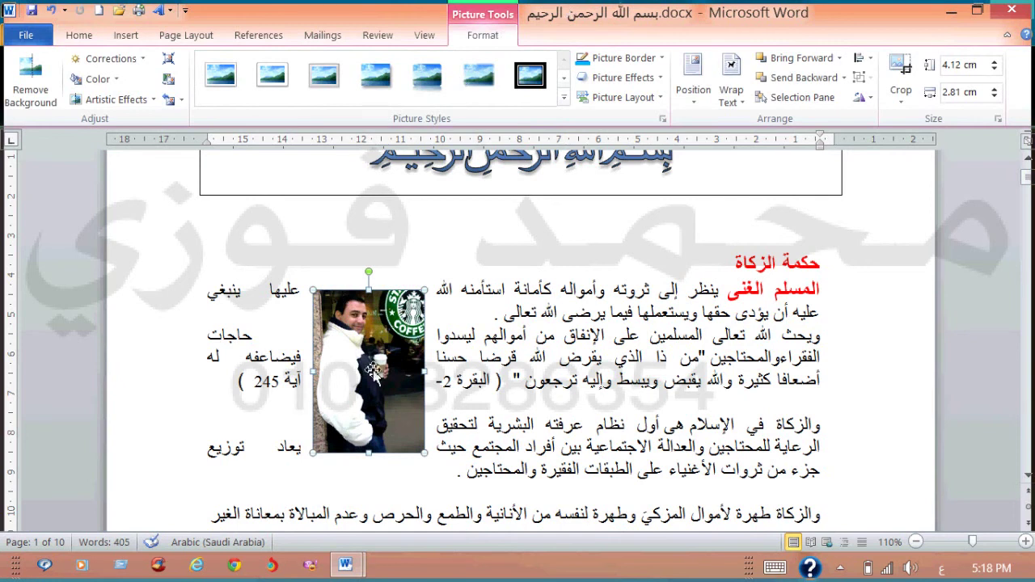
key(Delete)
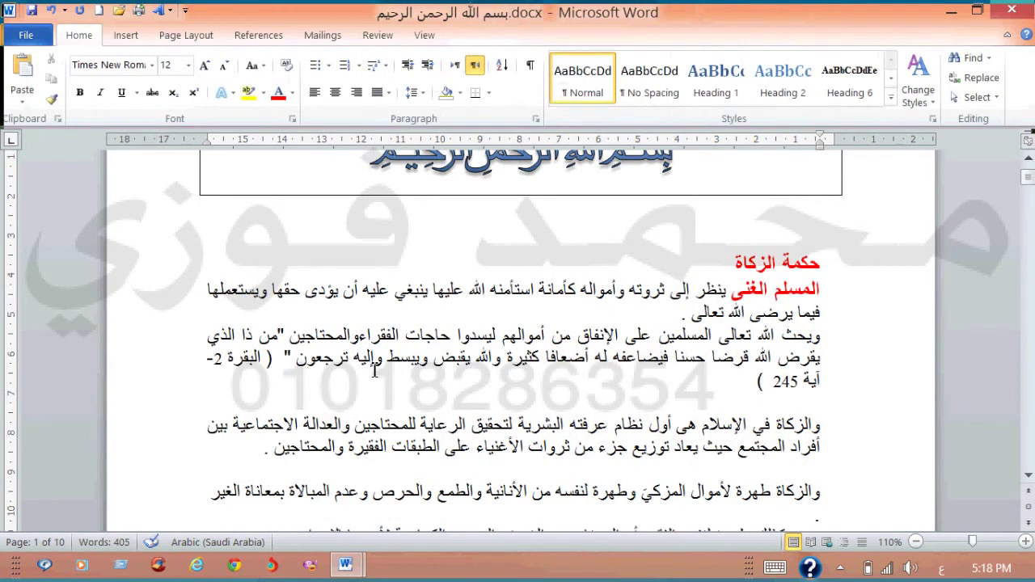
Search Clip Art and insert the 5.08 by 4.85 cm lighthouse clip into the opening paragraph.
click(143, 39)
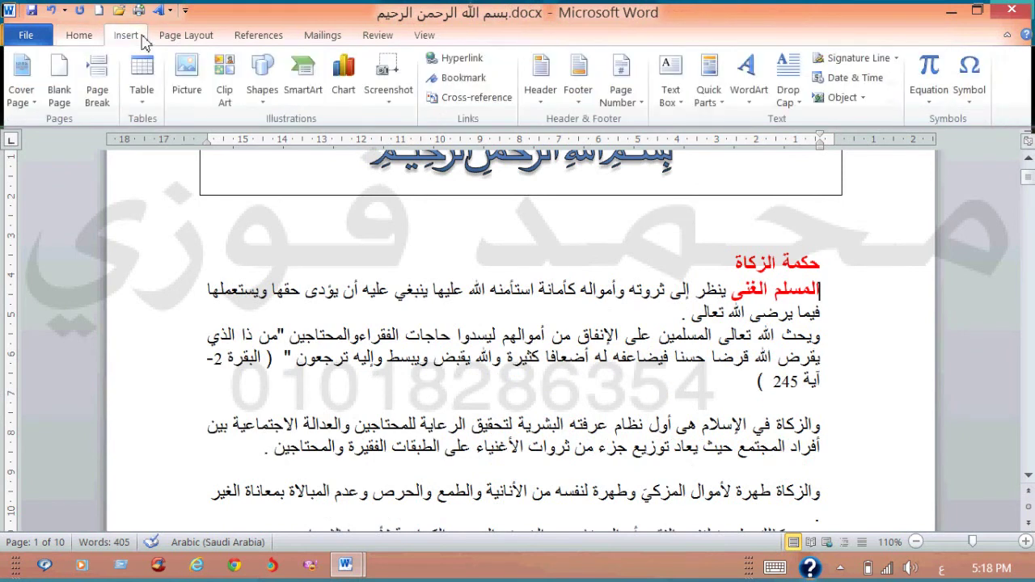
click(227, 77)
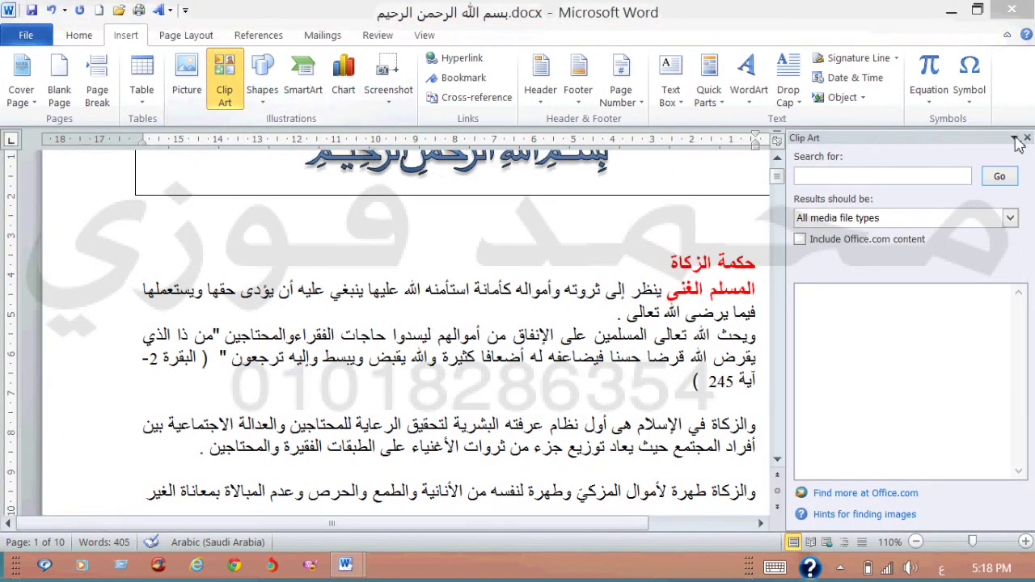
click(1000, 176)
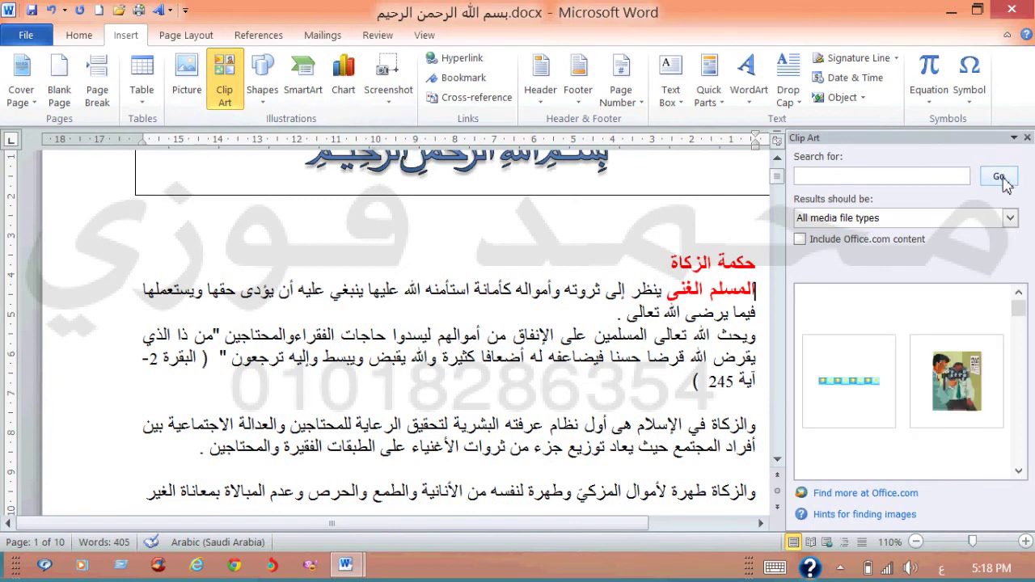
click(1019, 470)
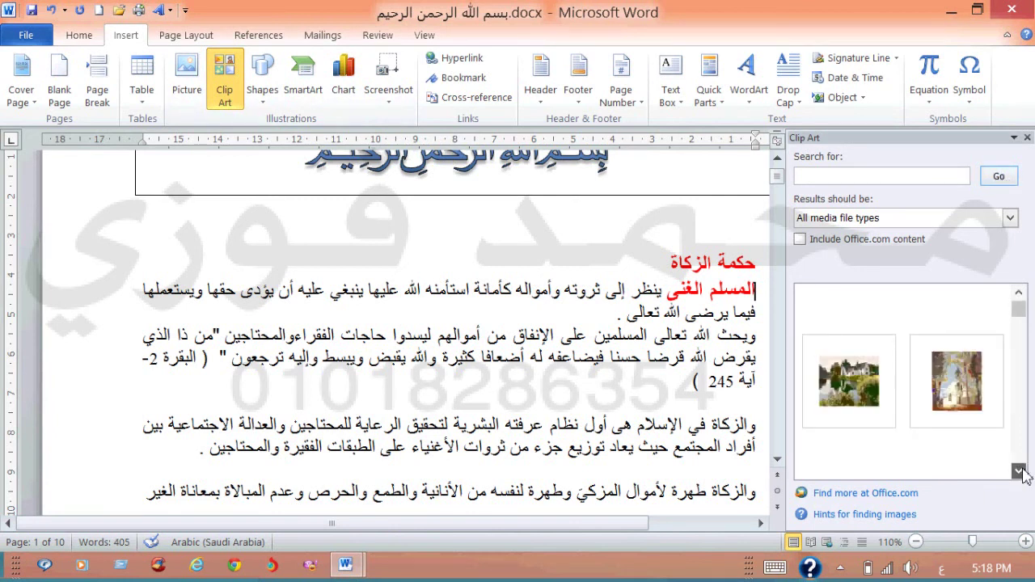
click(1019, 471)
click(1019, 471)
click(1019, 471)
click(1019, 471)
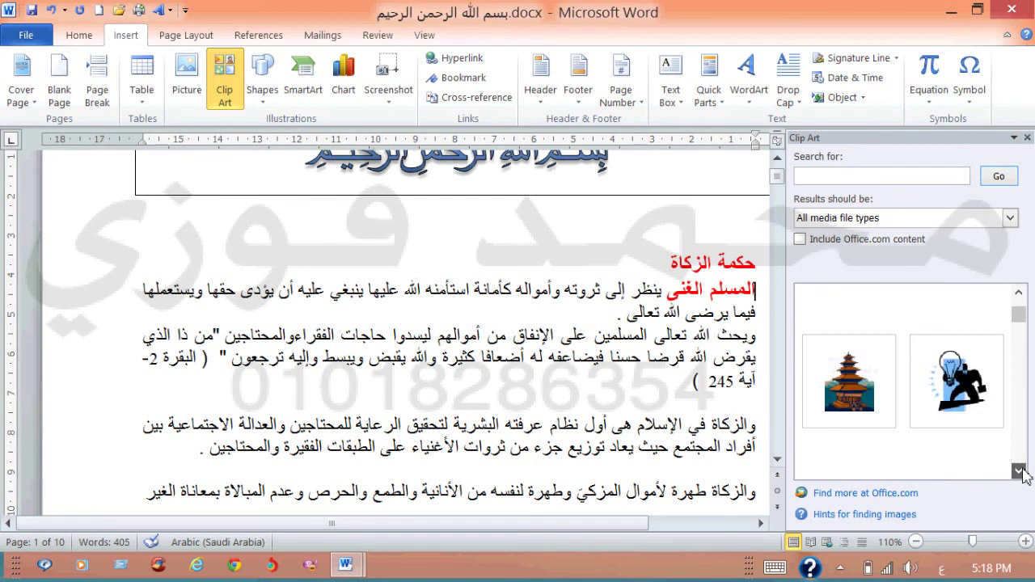
click(1021, 473)
click(1020, 472)
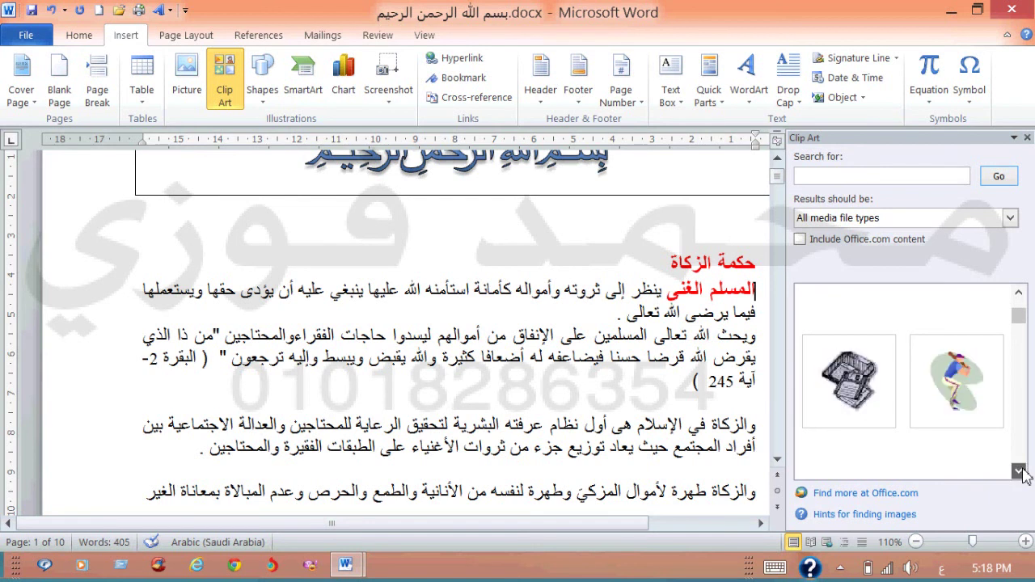
click(1021, 472)
click(1020, 472)
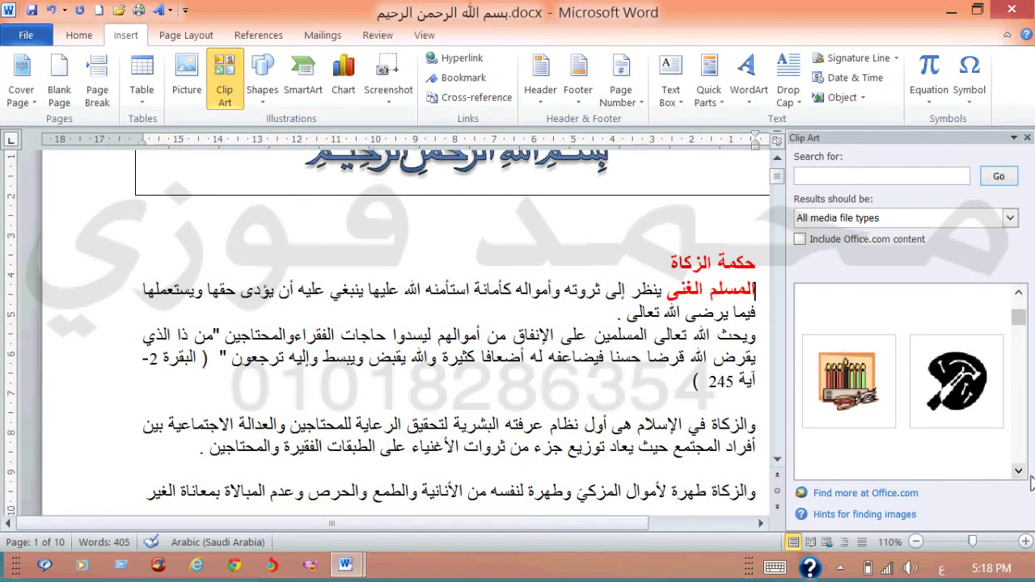
click(1020, 472)
click(1019, 472)
click(1019, 472)
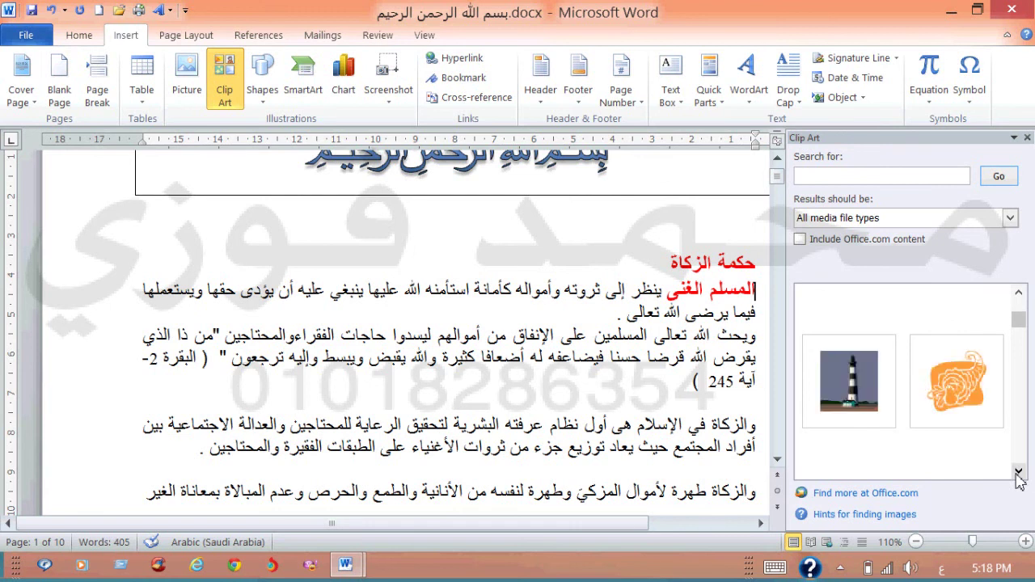
click(847, 404)
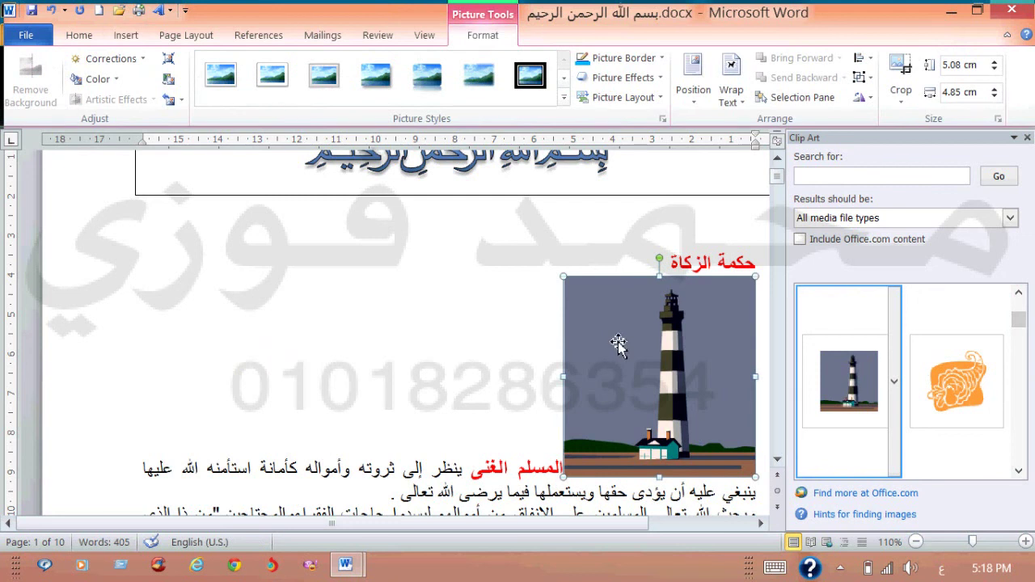
Wrap the lighthouse square, move it left, shrink it to about 3.4 cm, then delete it.
click(743, 89)
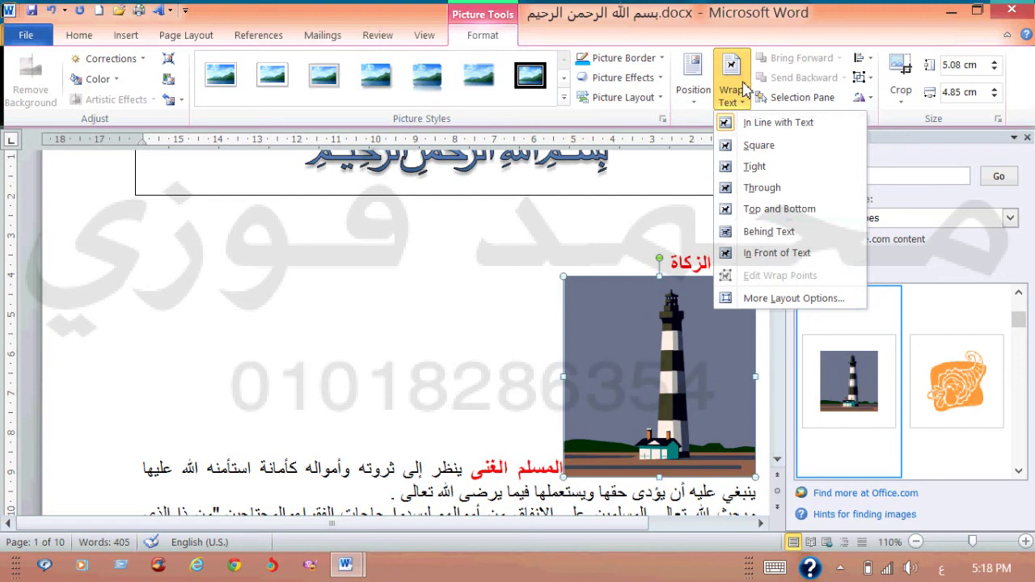
click(760, 150)
drag(613, 351, 333, 332)
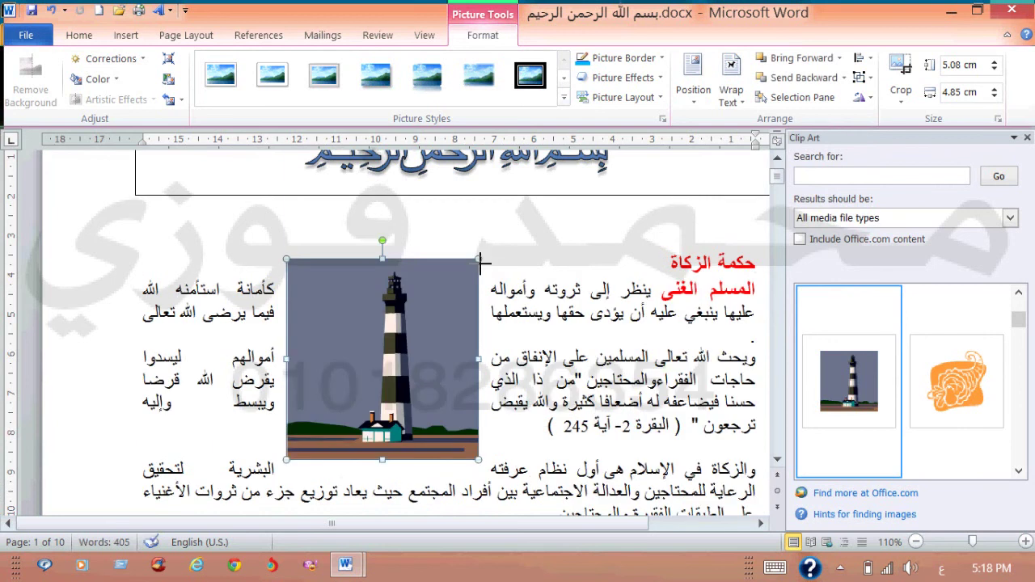
mouse_move(479, 259)
mouse_down()
mouse_move(603, 184)
mouse_move(414, 327)
mouse_up()
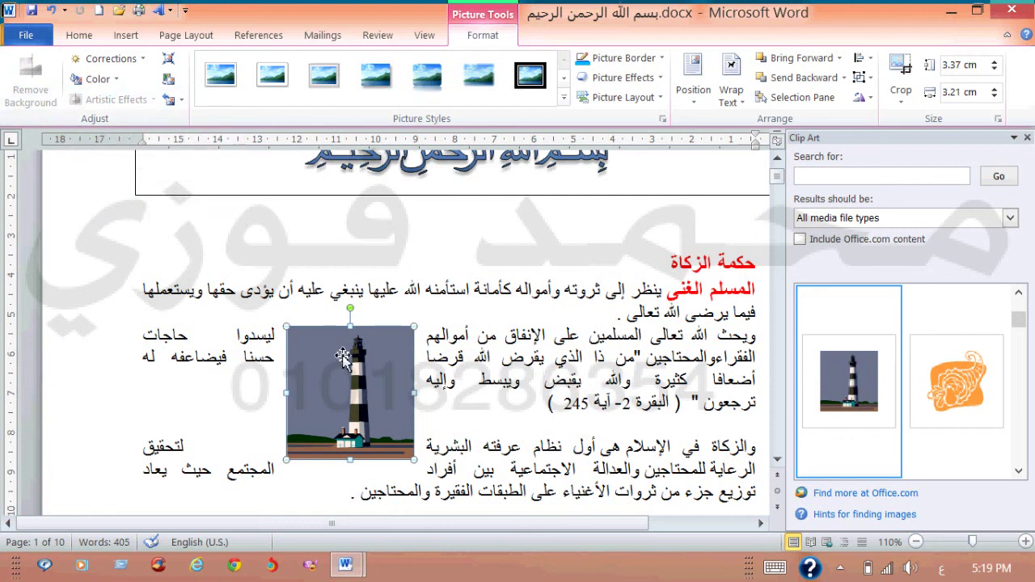
key(Delete)
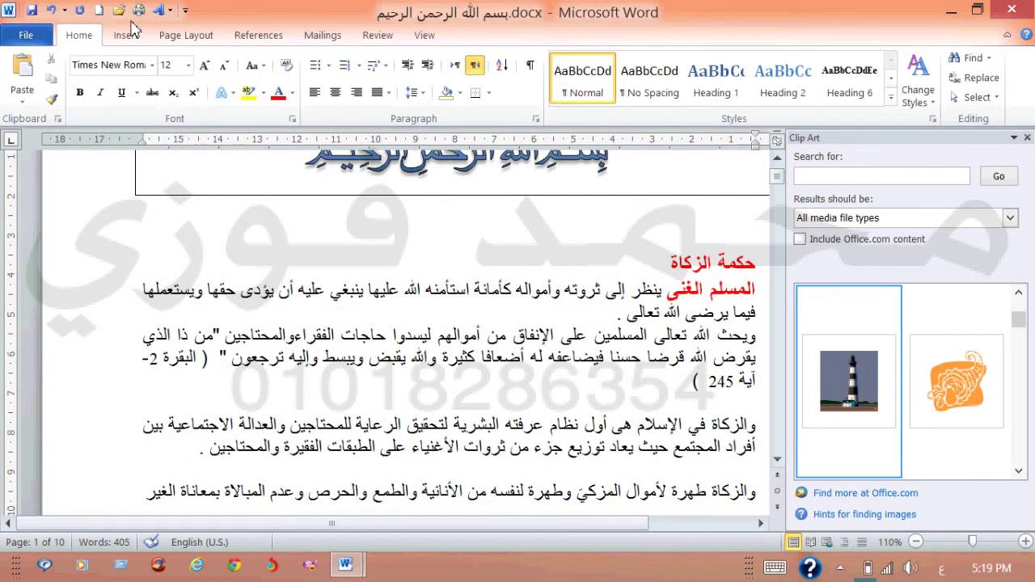
Undo four times to discard the lighthouse changes and restore the cropped Starbucks photo.
click(52, 11)
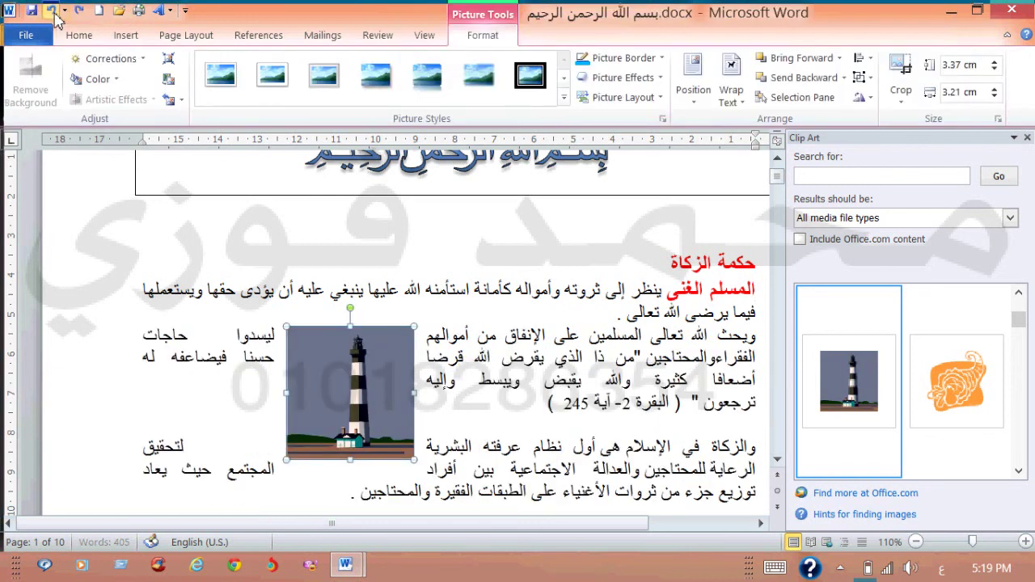
click(52, 12)
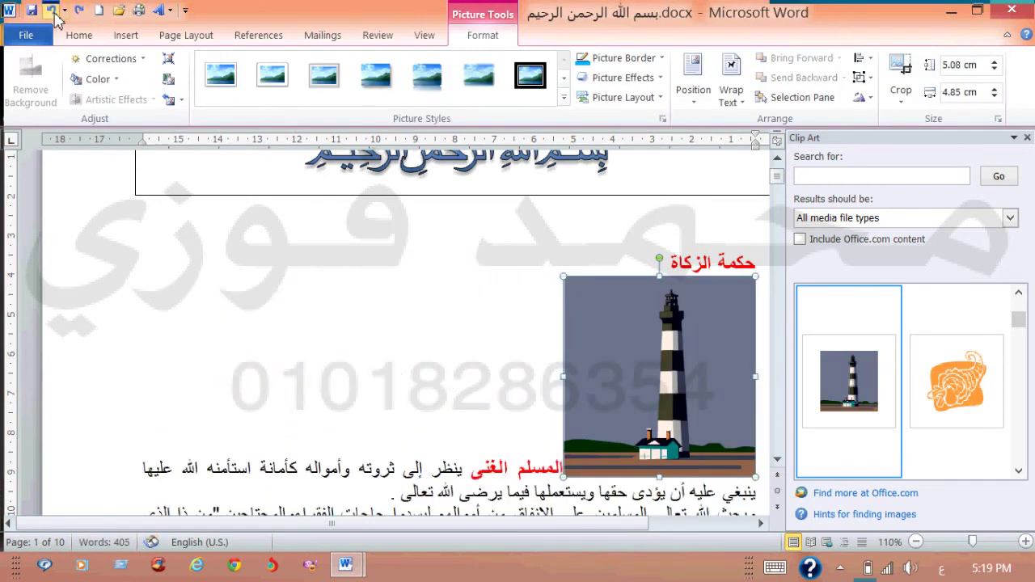
click(51, 12)
click(52, 11)
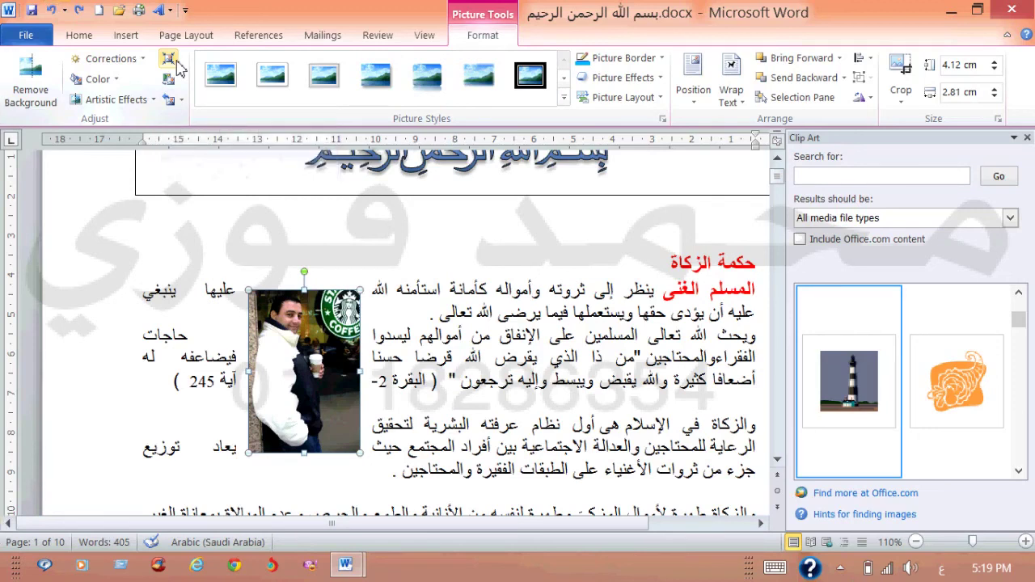
Compress the photo with 'Delete cropped areas of pictures' left checked.
click(168, 58)
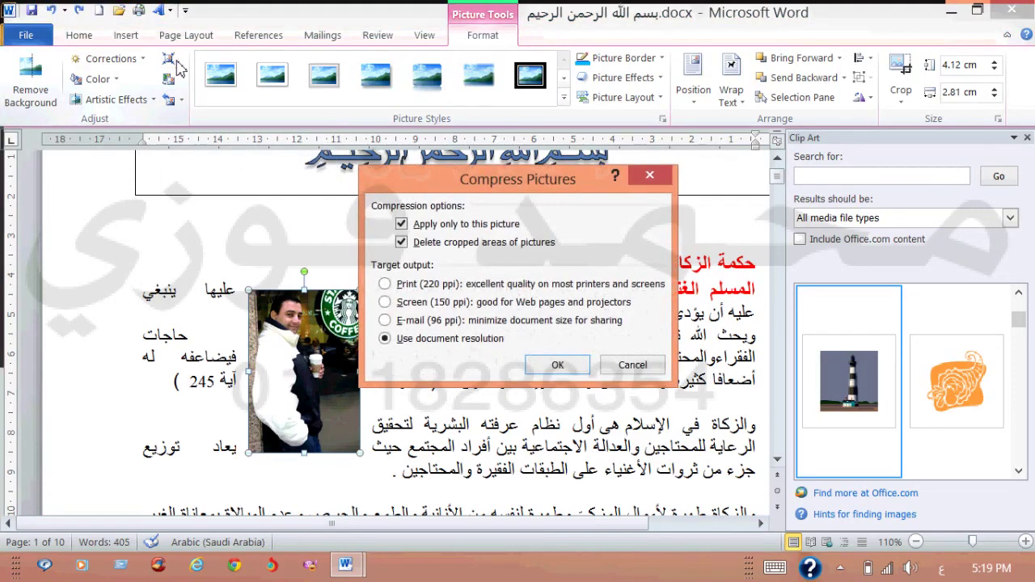
click(557, 364)
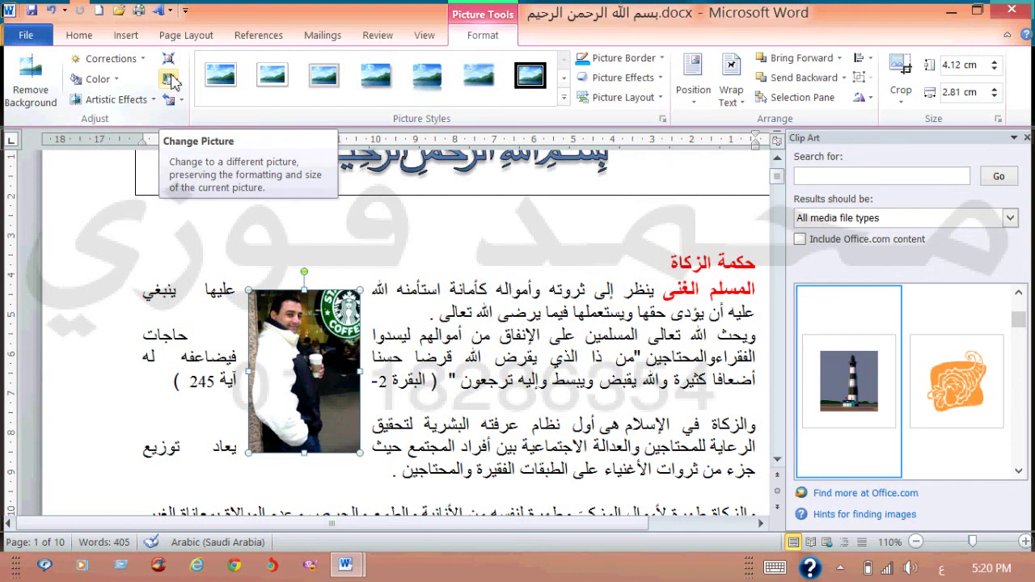
Replace the photo with the street picture of a man beside a black car.
click(171, 78)
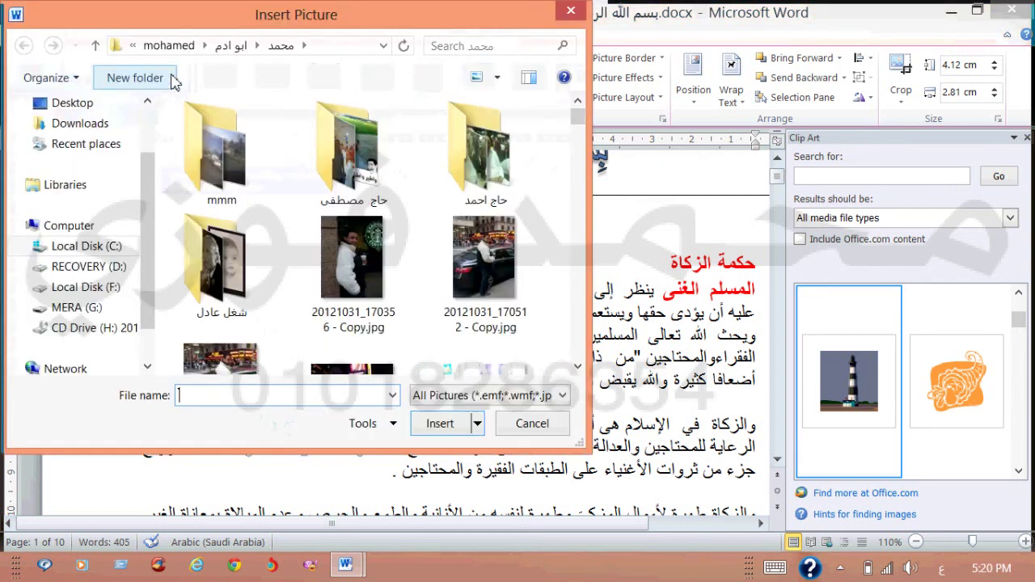
click(491, 244)
double_click(491, 245)
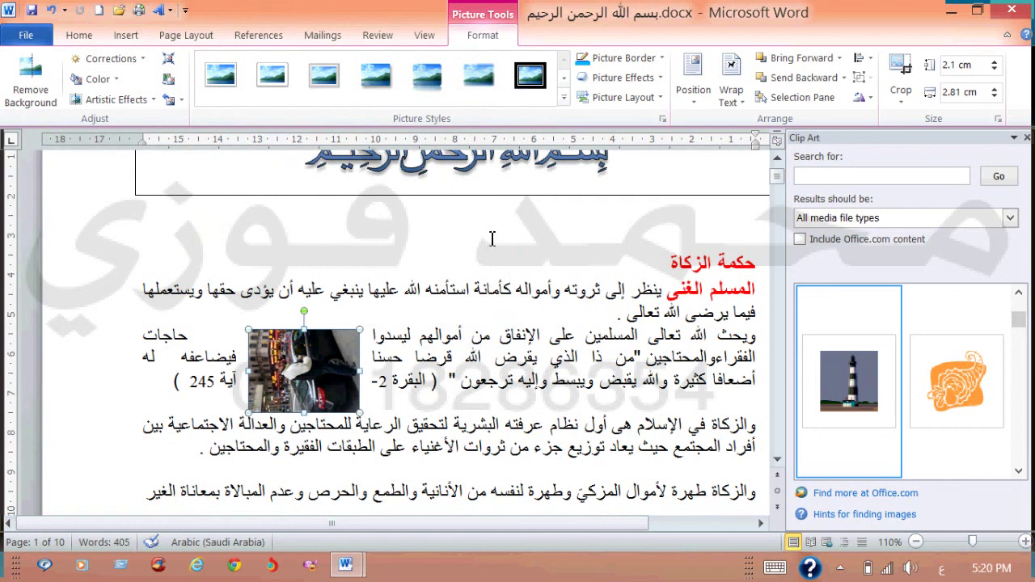
Turn the new picture upright with its rotation handle.
click(859, 98)
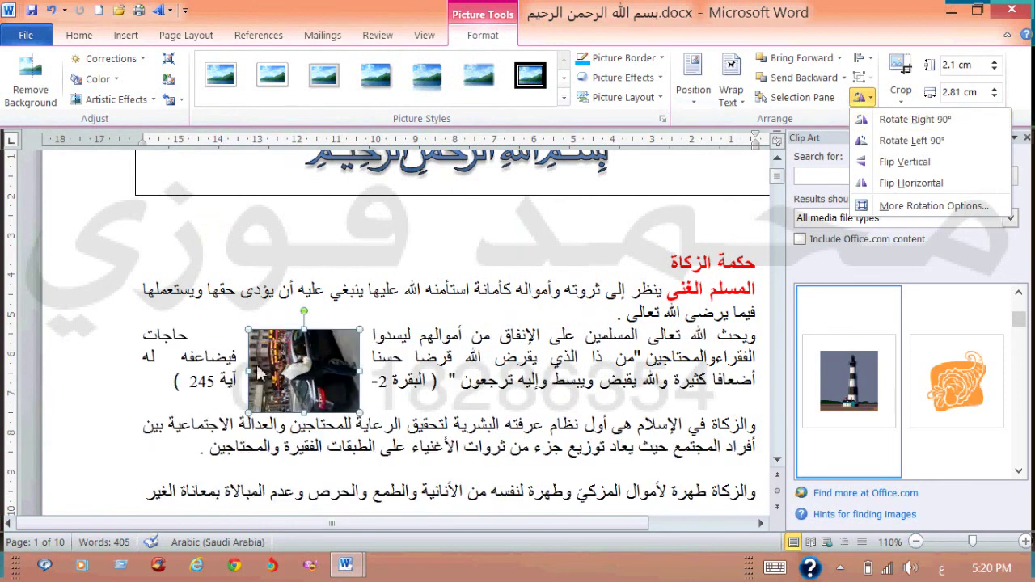
click(306, 314)
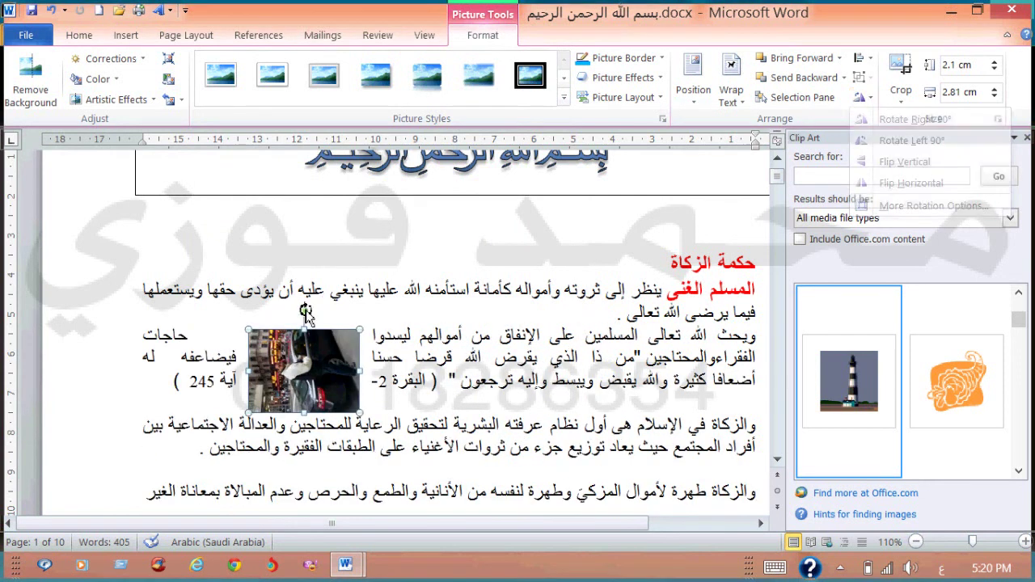
drag(305, 315, 346, 371)
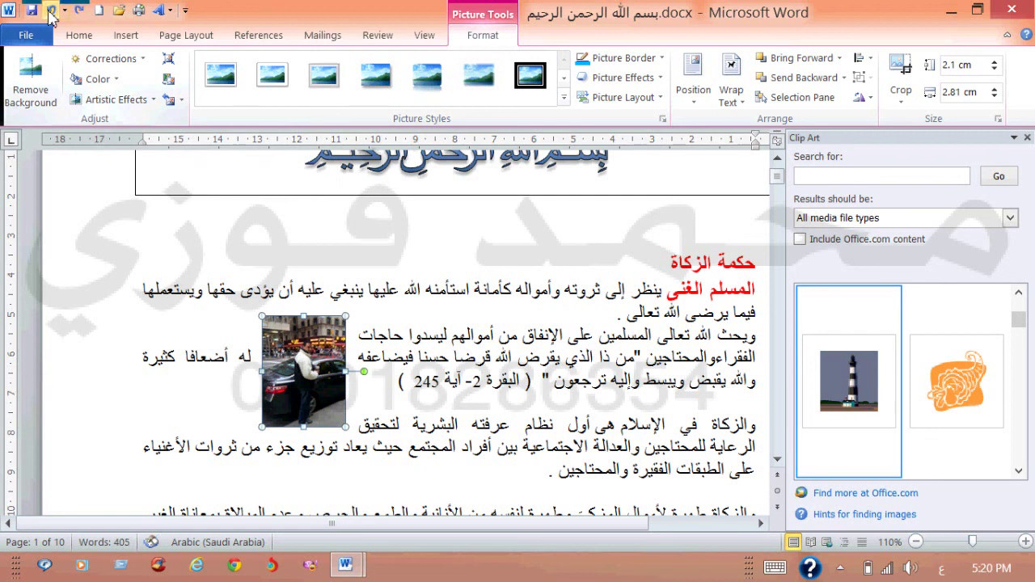
Undo twice to bring back the Starbucks photo, then apply Reset Picture.
click(50, 11)
click(50, 11)
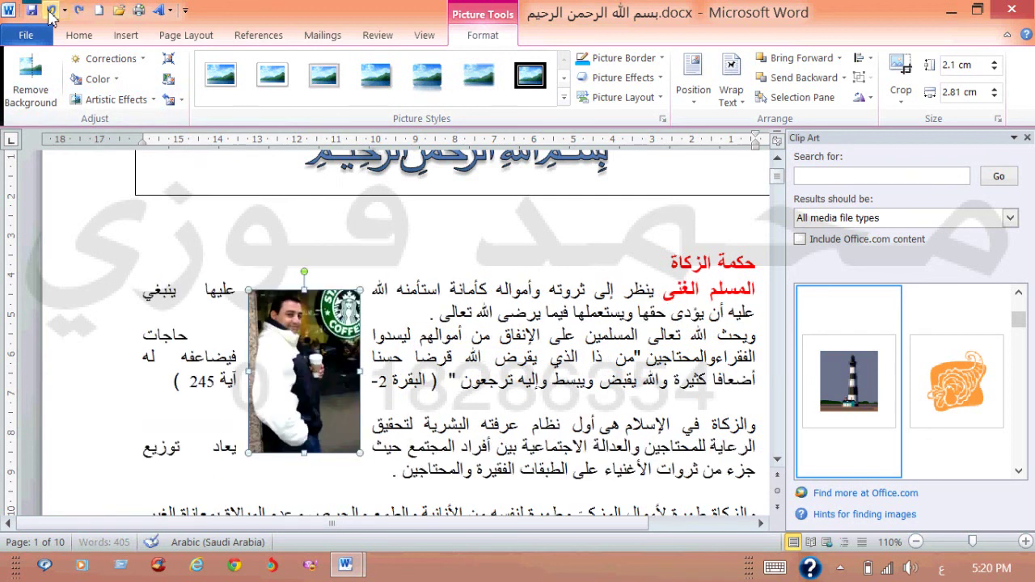
click(168, 100)
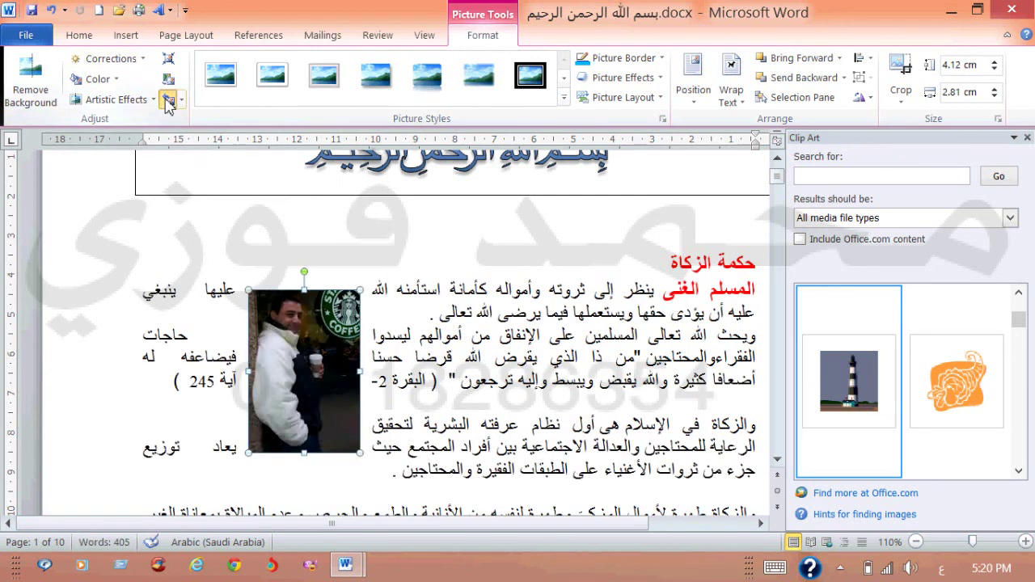